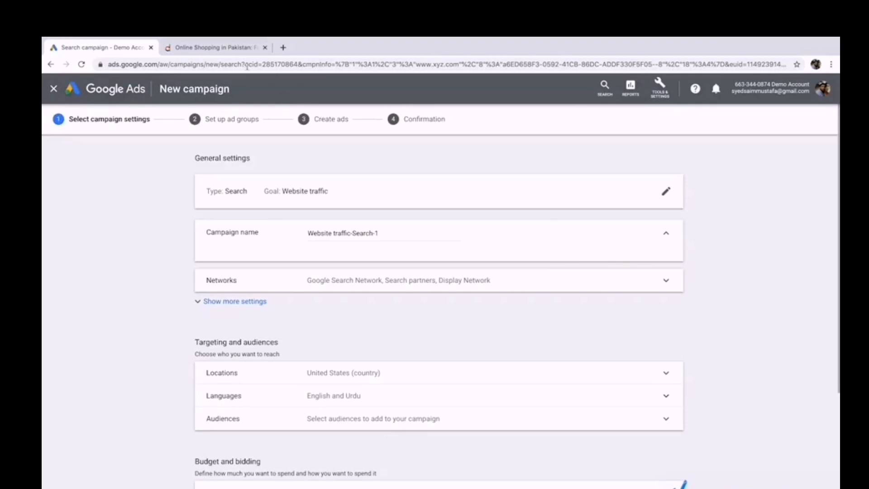
Examine the product categories and subcategories on the Daraz site, including men's fashion and sports, and return to the Google Ads campaign setup.
click(213, 47)
mouse_move(182, 133)
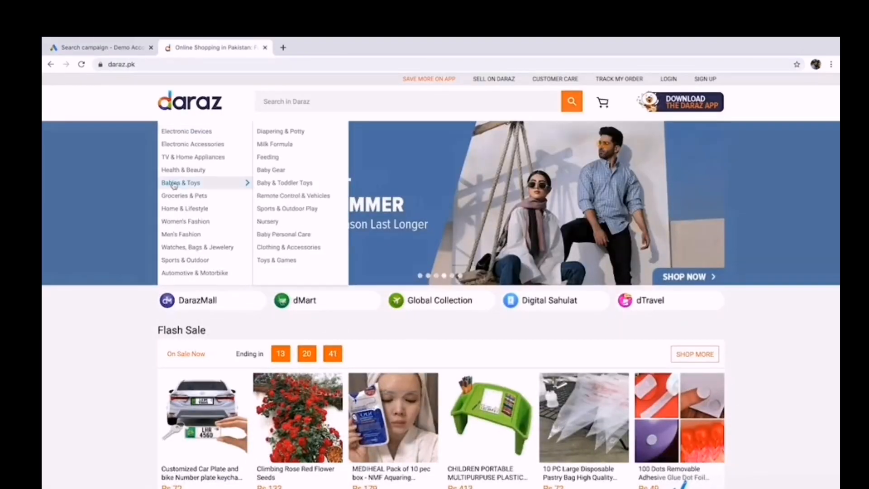
mouse_move(189, 200)
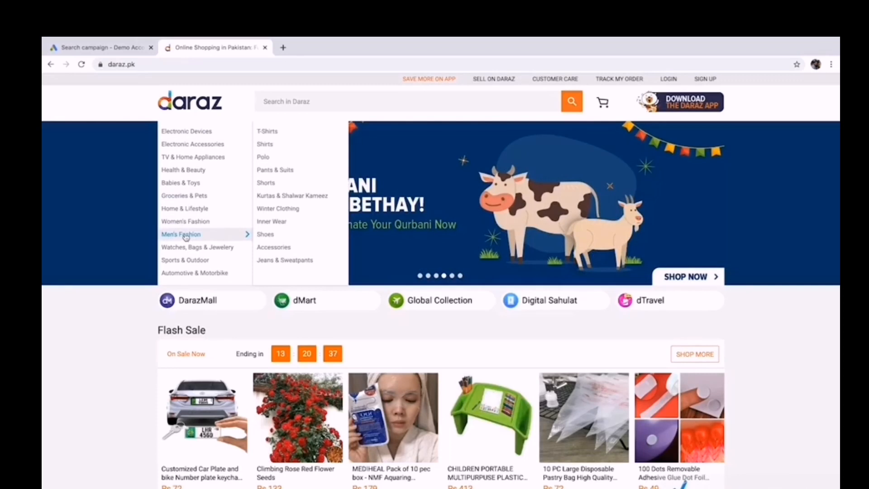
mouse_move(181, 262)
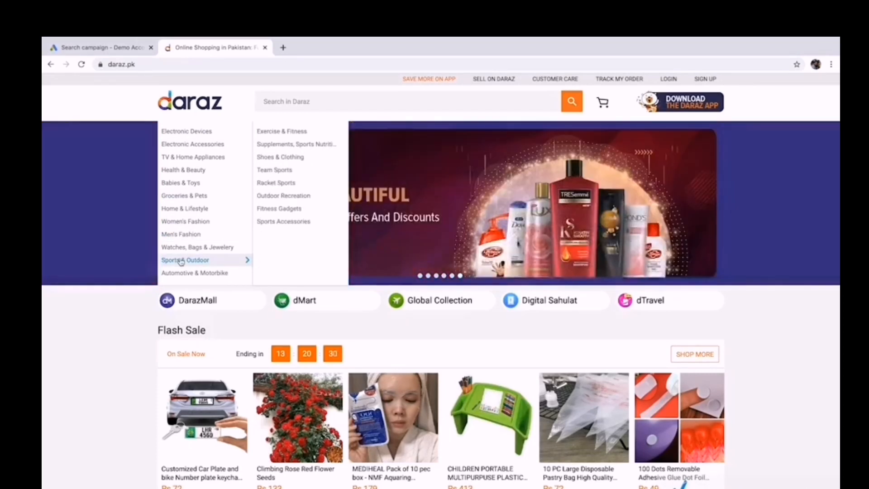
click(106, 48)
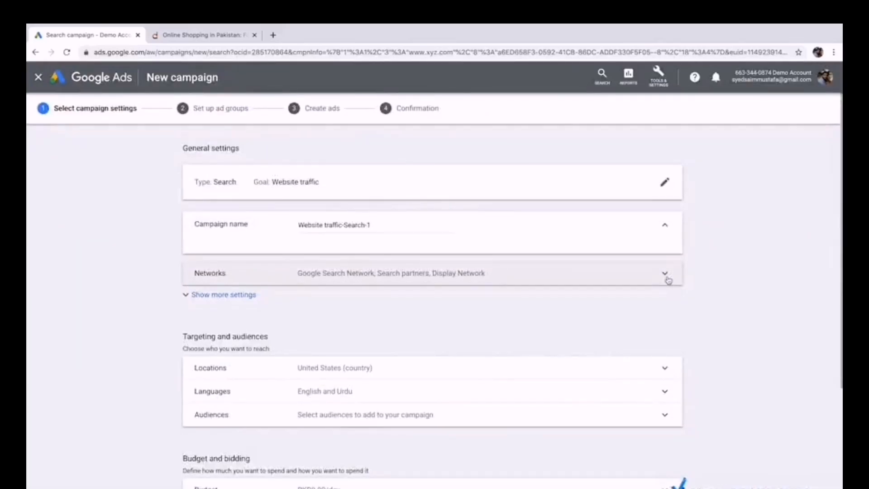
Exclude the Google Display Network and Google search partners from the campaign's networks.
click(666, 282)
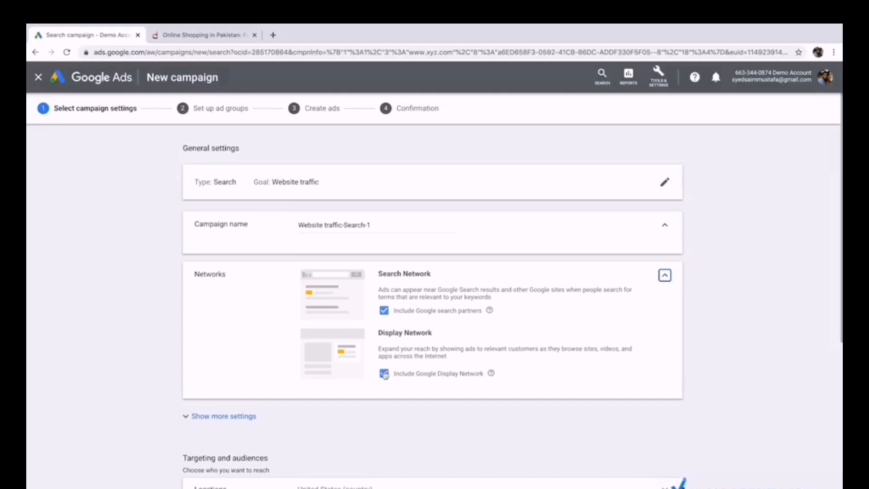
click(385, 374)
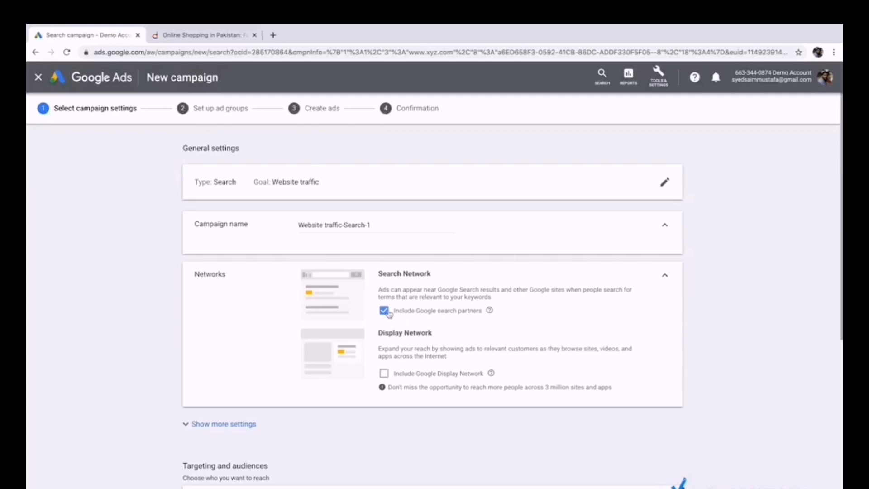
click(385, 311)
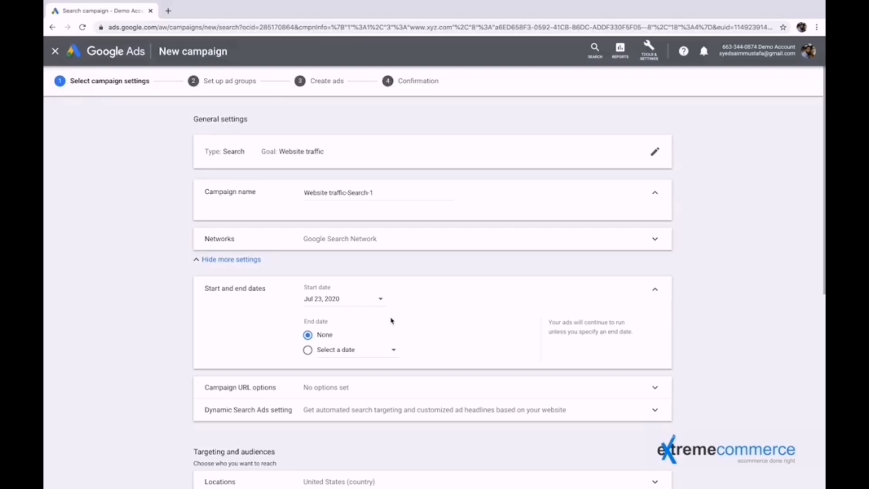
Switch the campaign's end date from none to a selected date and open its date choices.
click(307, 350)
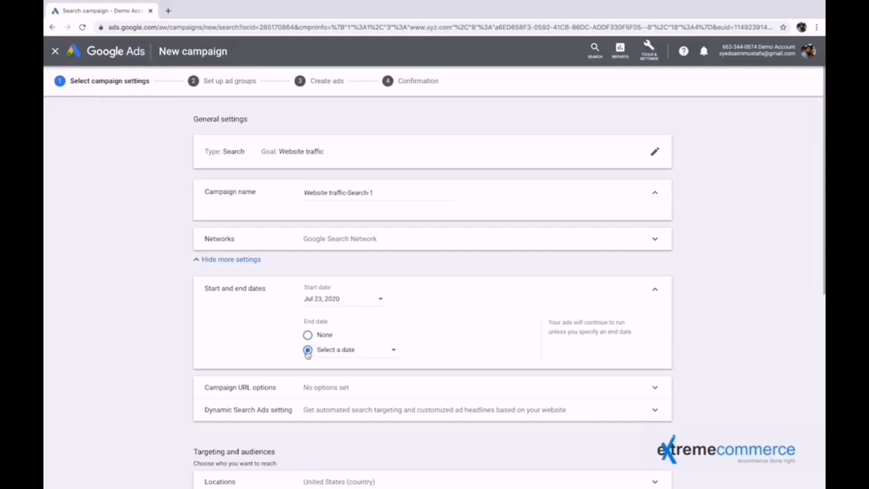
click(345, 355)
click(409, 315)
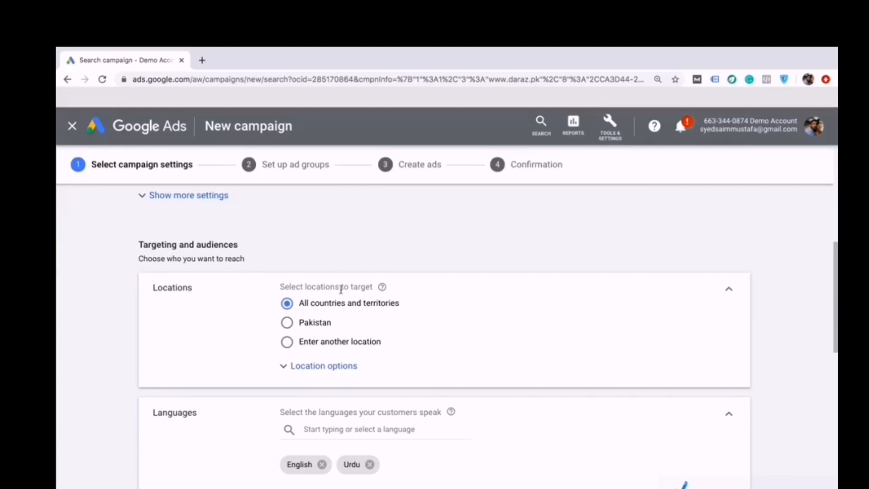
Try the location targeting choices for Pakistan, another location, and all countries and territories.
click(315, 326)
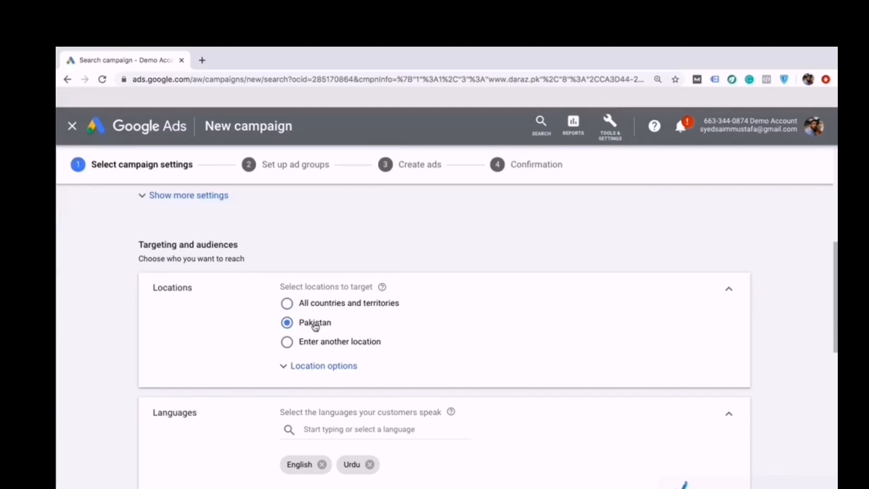
click(316, 347)
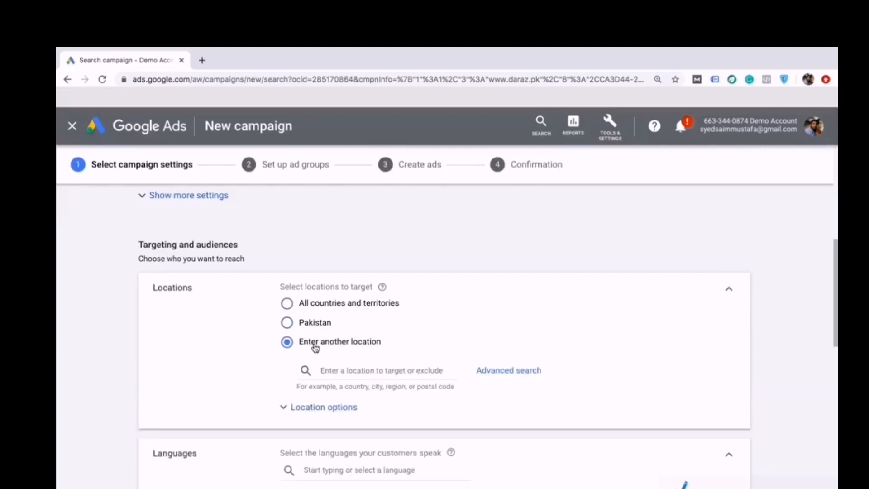
click(289, 304)
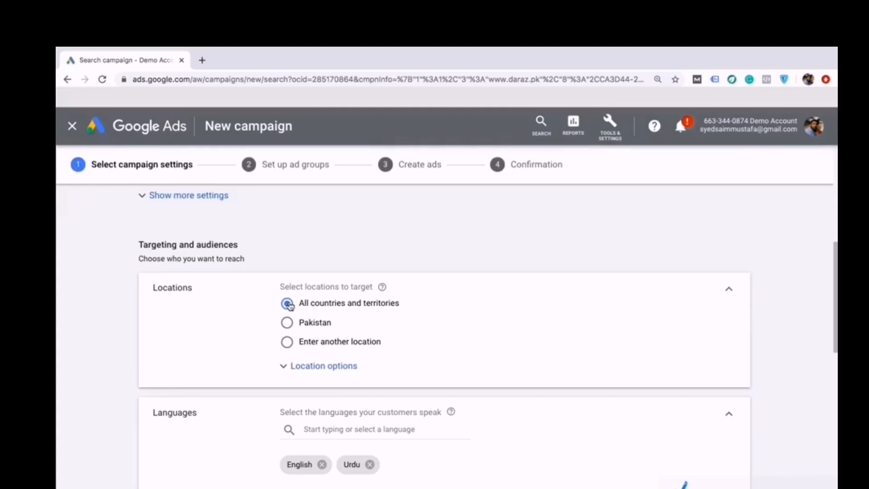
click(288, 323)
Switch location targeting to entering another location and target the country Pakistan.
click(308, 344)
click(355, 370)
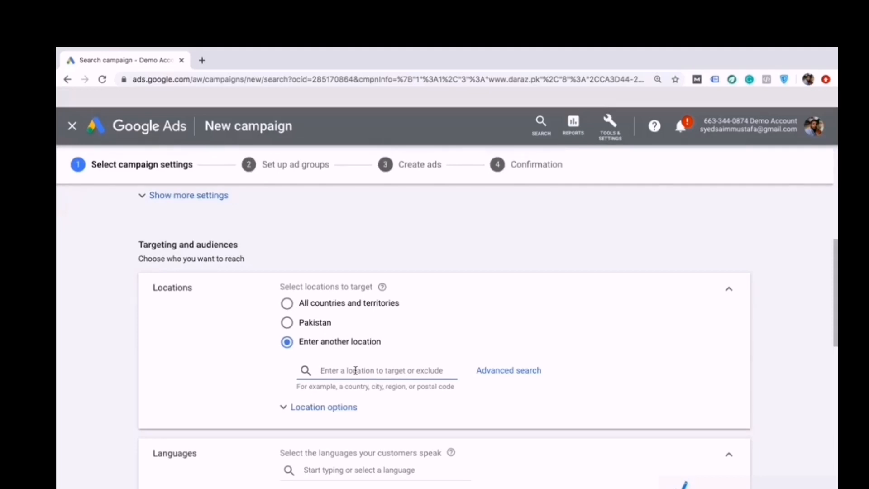
text(pakista)
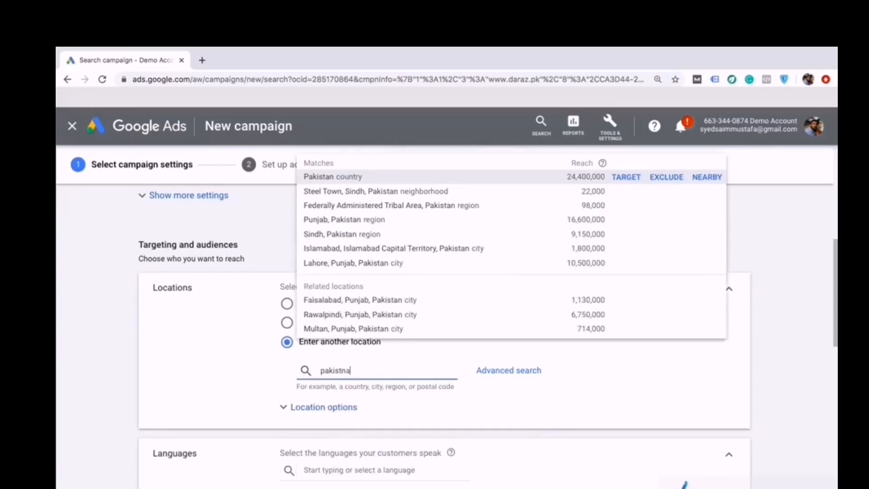
text(n)
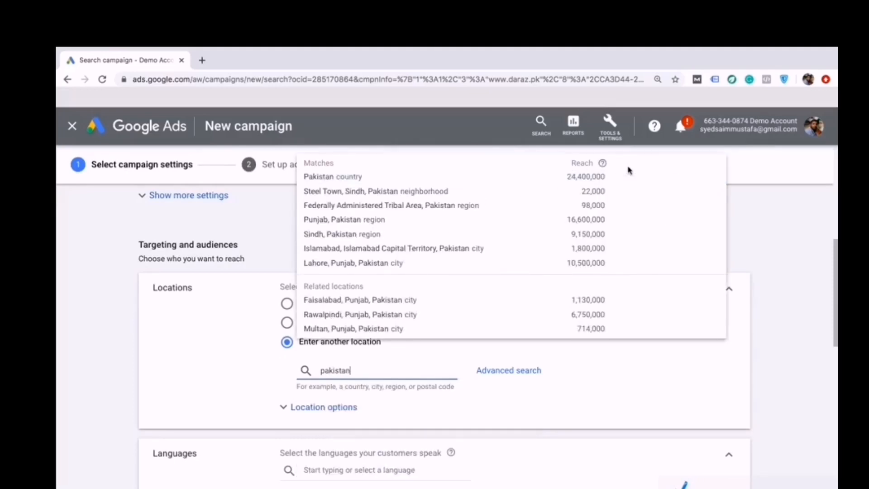
click(630, 181)
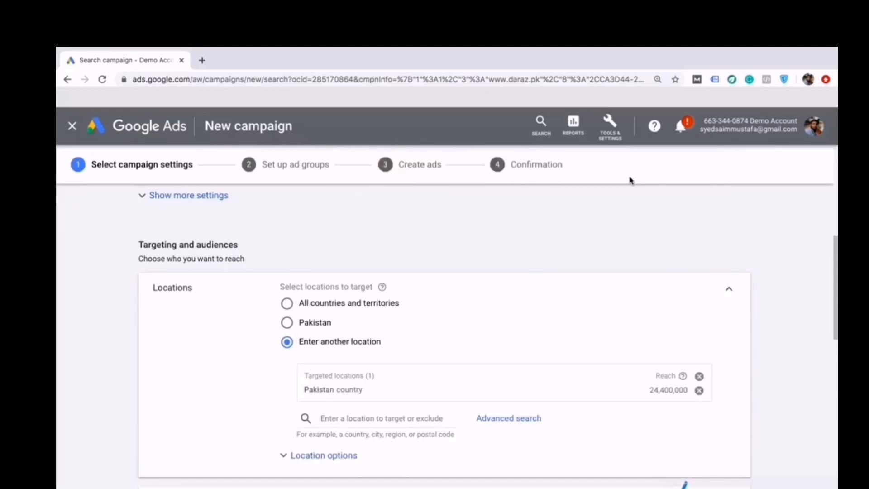
Add the country United Arab Emirates to the targeted locations, and clear the whole location list.
click(409, 418)
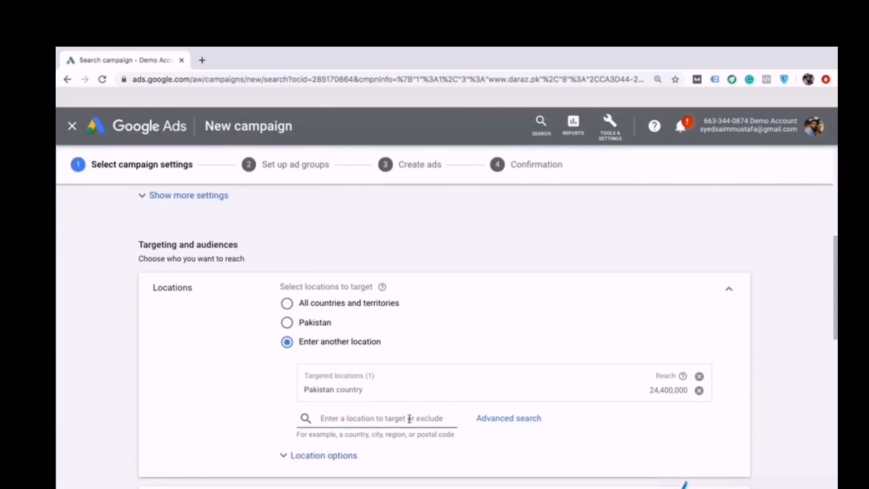
text(un)
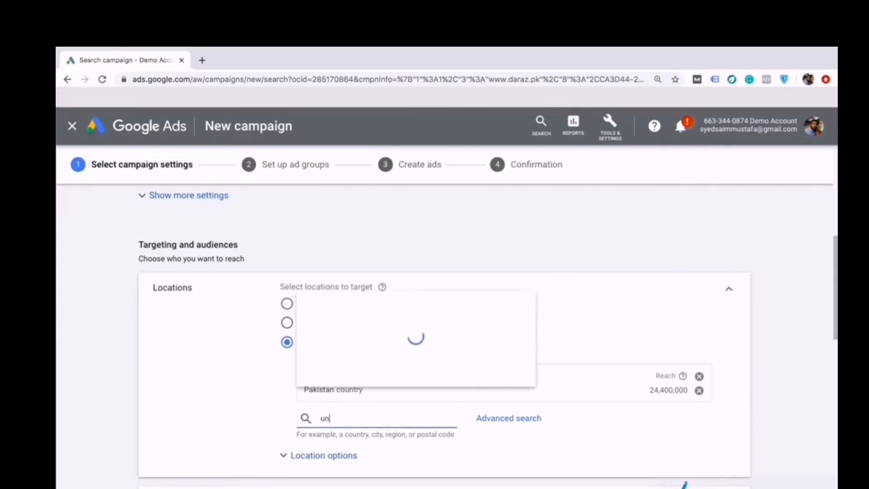
text(ited arab)
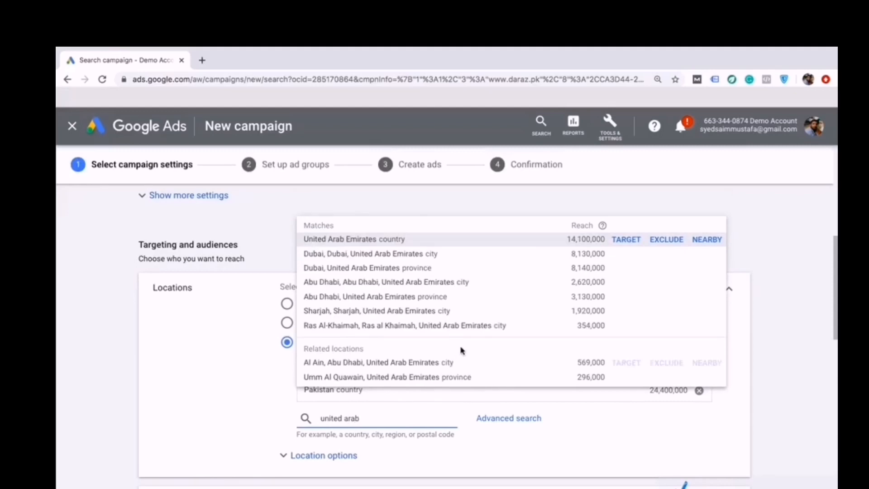
click(625, 243)
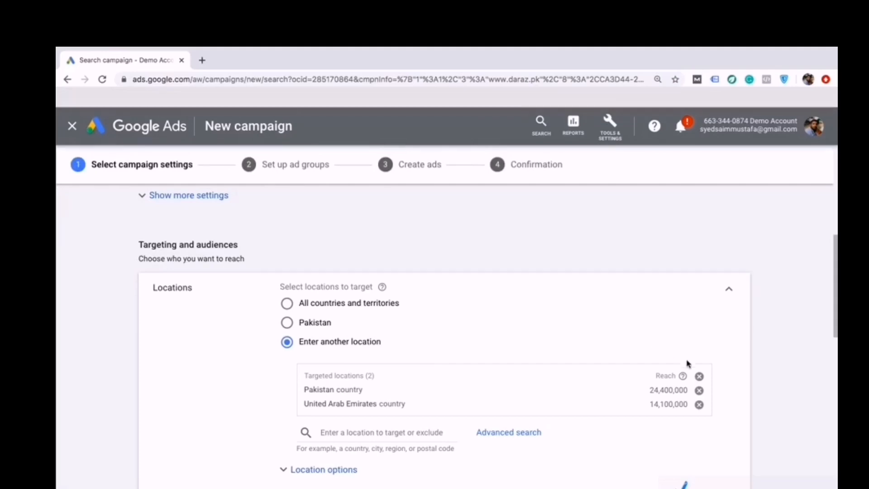
click(700, 379)
Target the Punjab and Sindh regions of Pakistan, and remove both from the targeted locations.
click(430, 370)
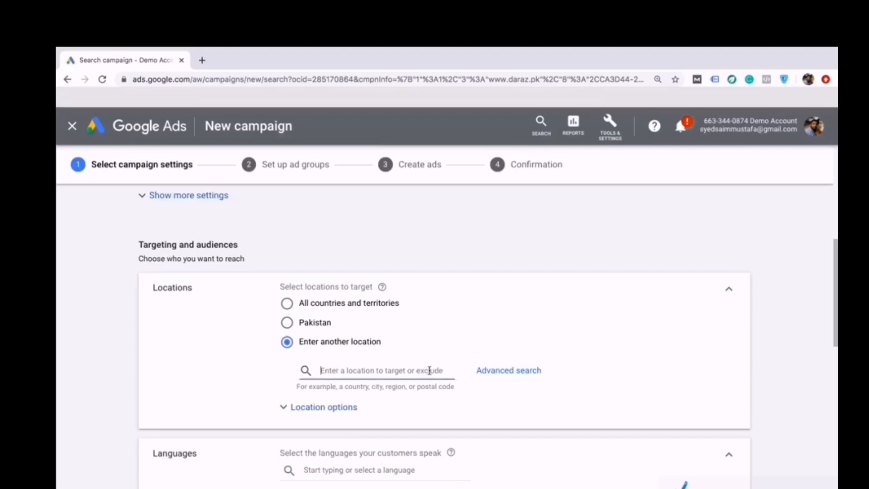
text(p)
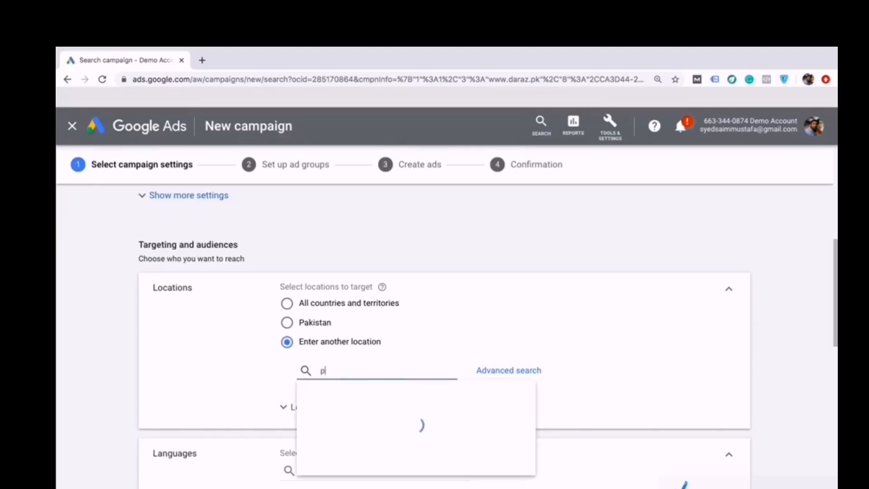
text(unjab)
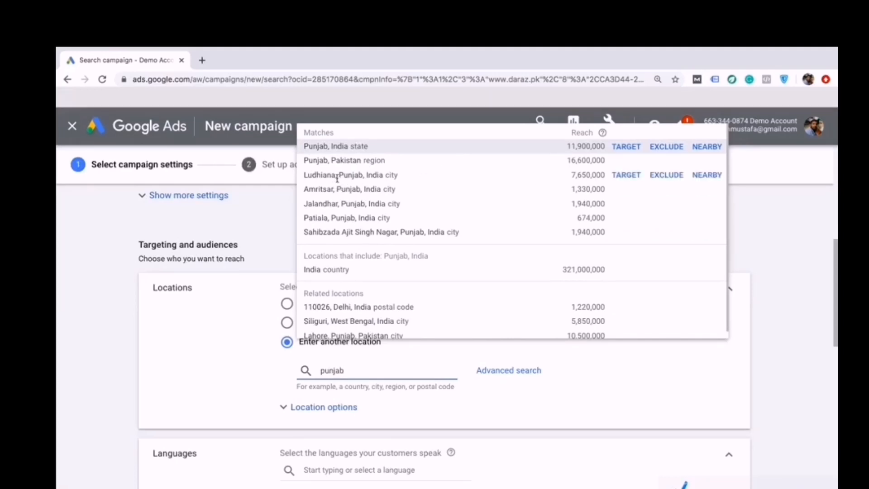
click(632, 161)
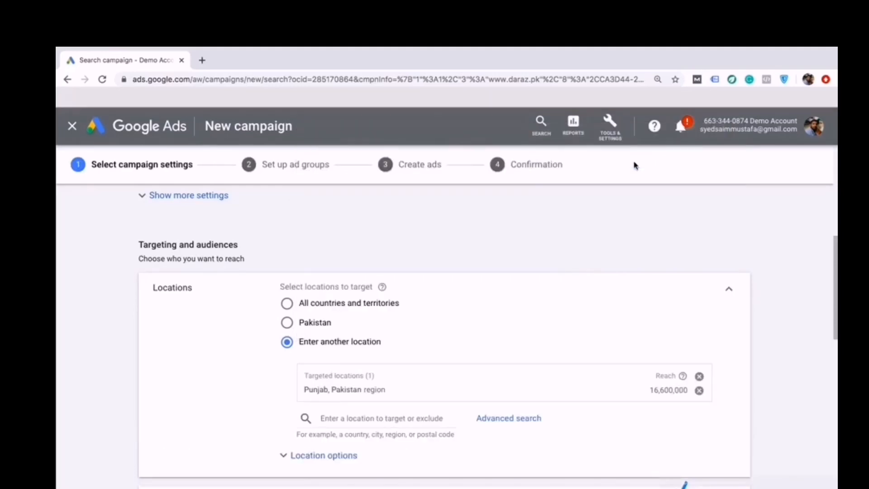
click(416, 417)
text(sindh)
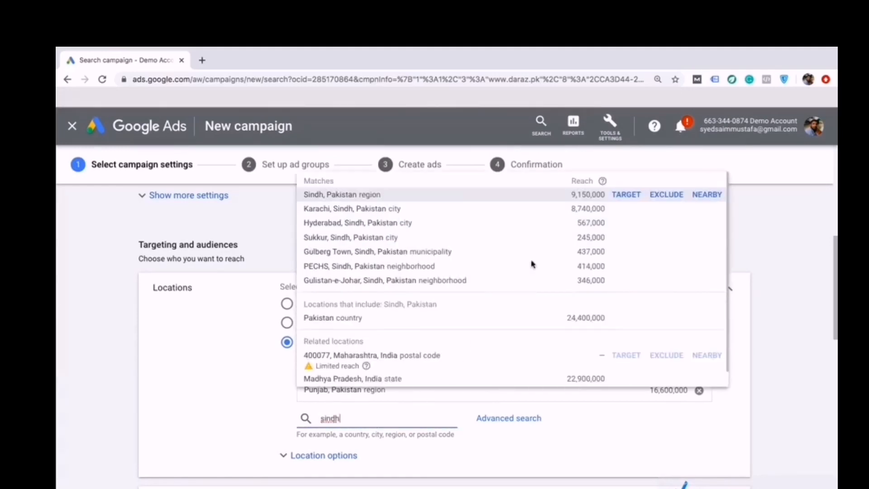
click(626, 195)
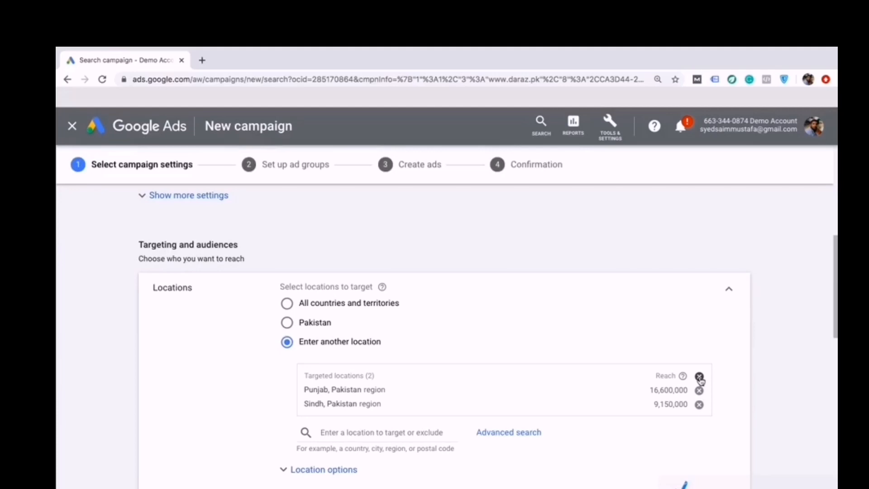
click(700, 378)
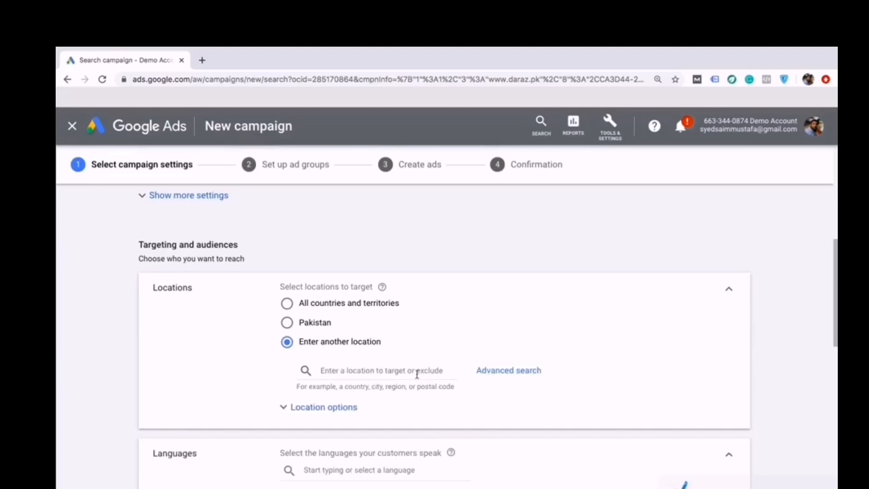
Target the Pakistani cities Karachi, Lahore and Islamabad as campaign locations.
click(414, 370)
text(karachi)
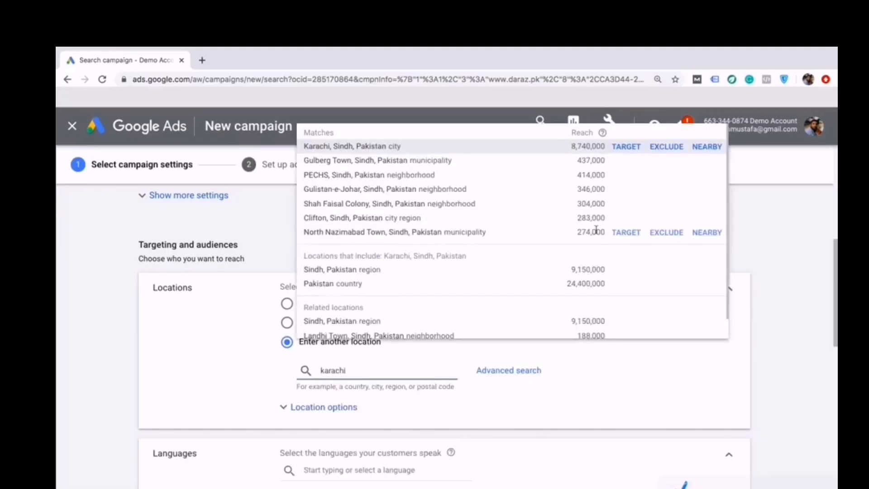
click(634, 146)
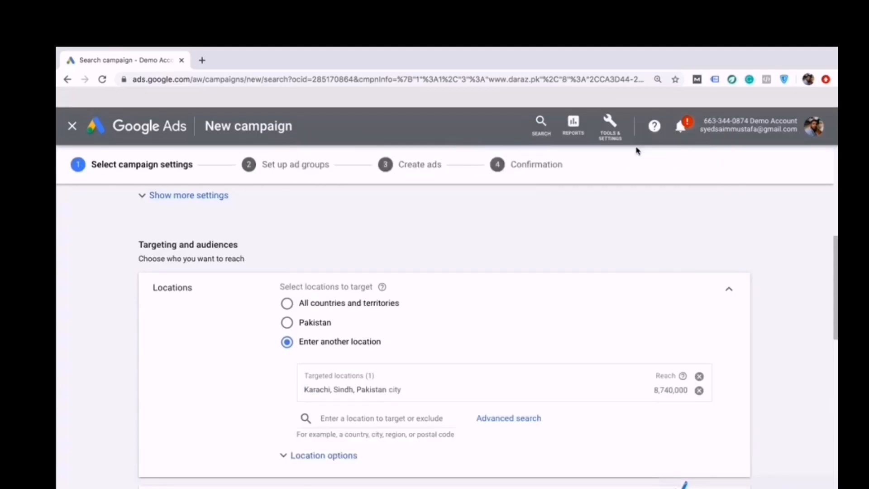
click(409, 417)
text(lahore)
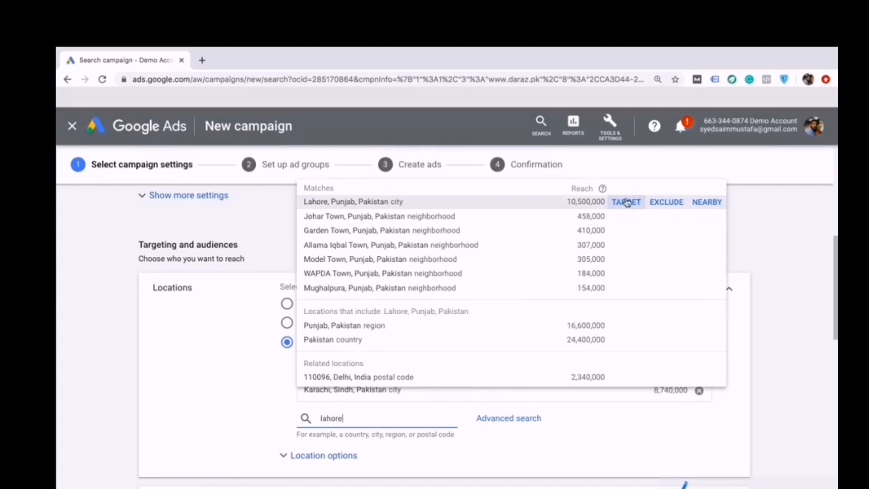
click(629, 204)
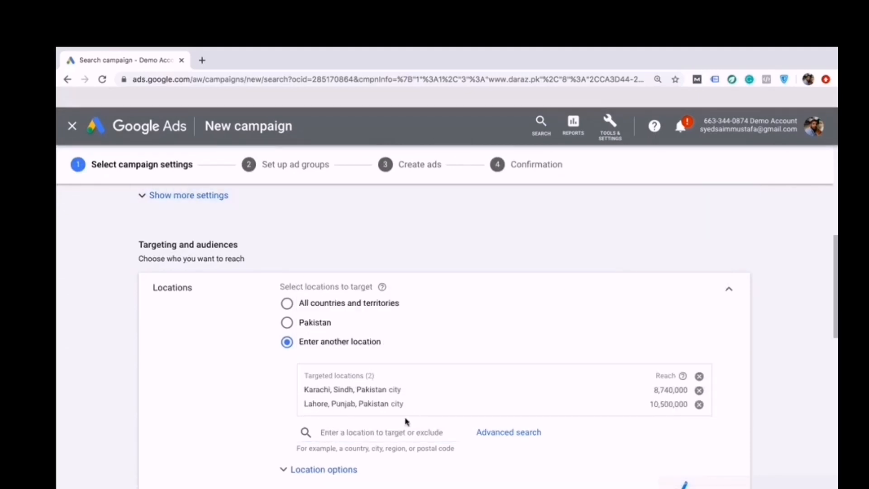
text(isla)
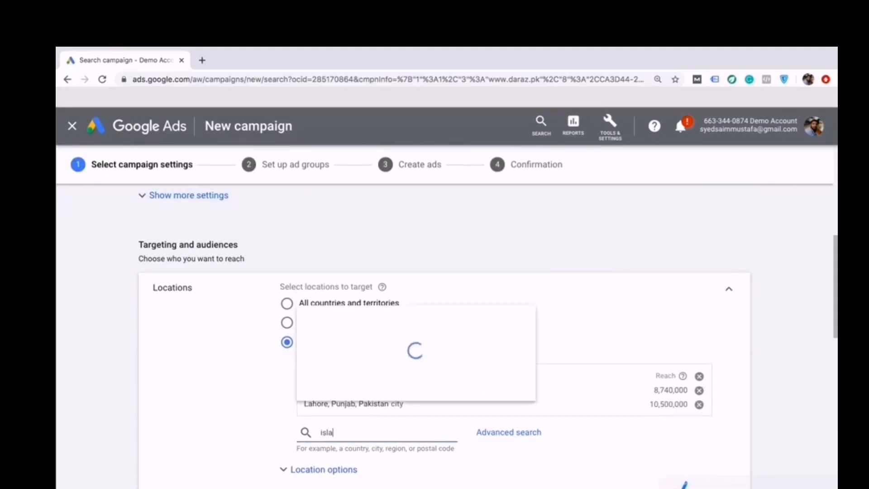
text(mabad)
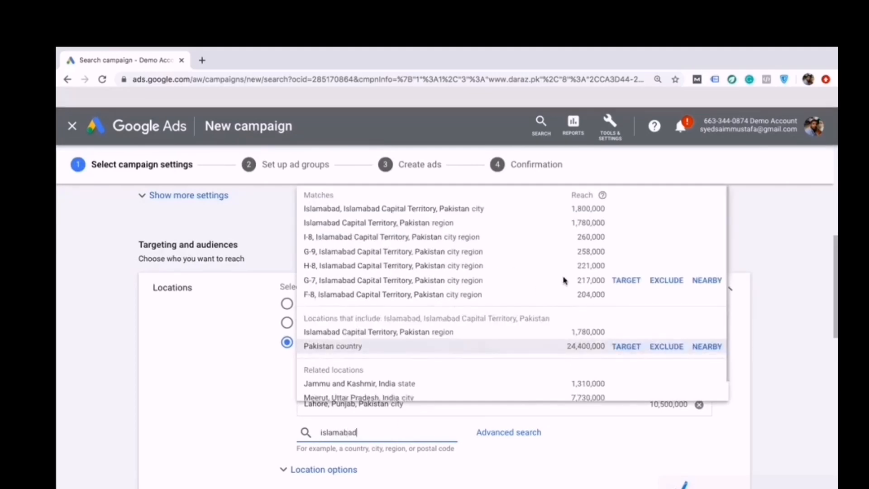
click(629, 209)
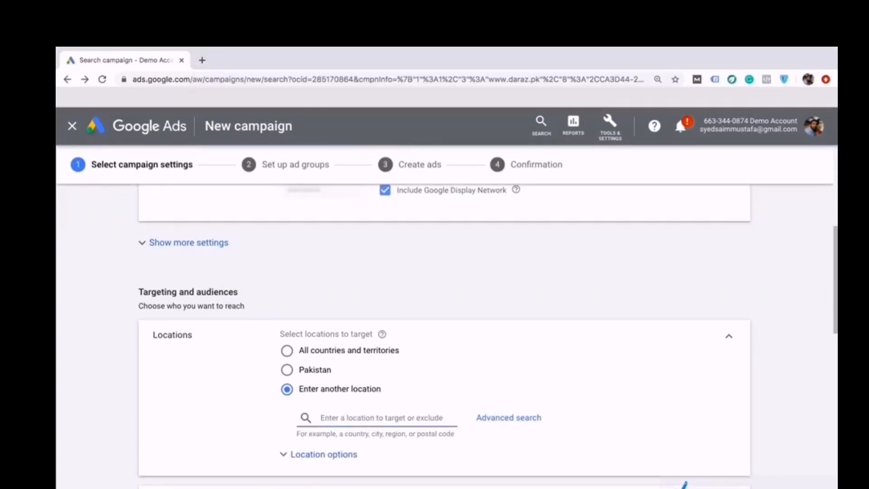
Target the city Karachi, Sindh, Pakistan as a campaign location and remove it from the list.
text(karachi)
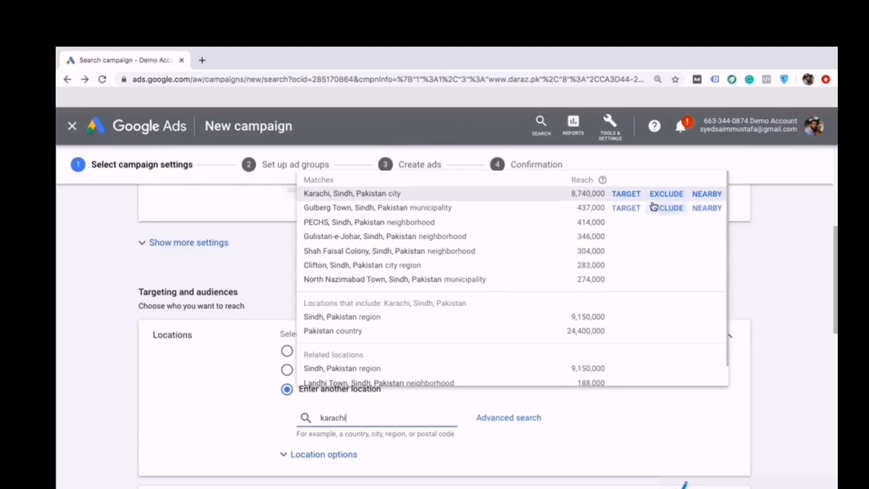
click(627, 194)
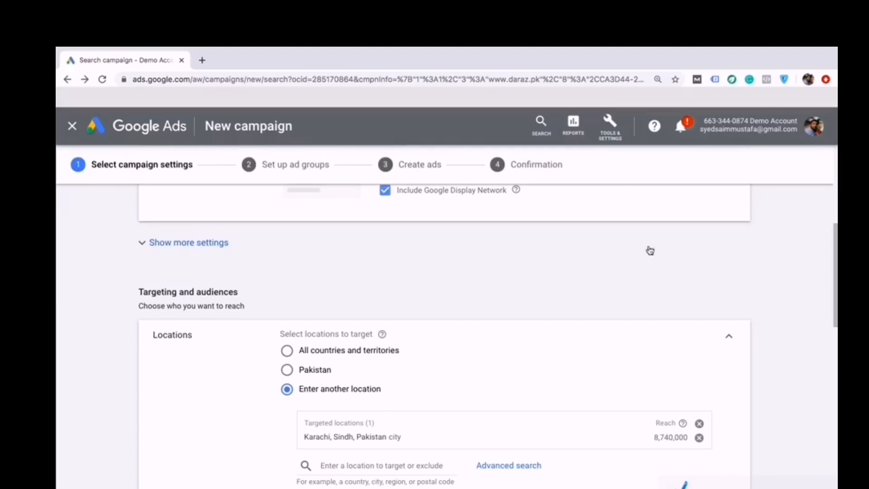
click(699, 437)
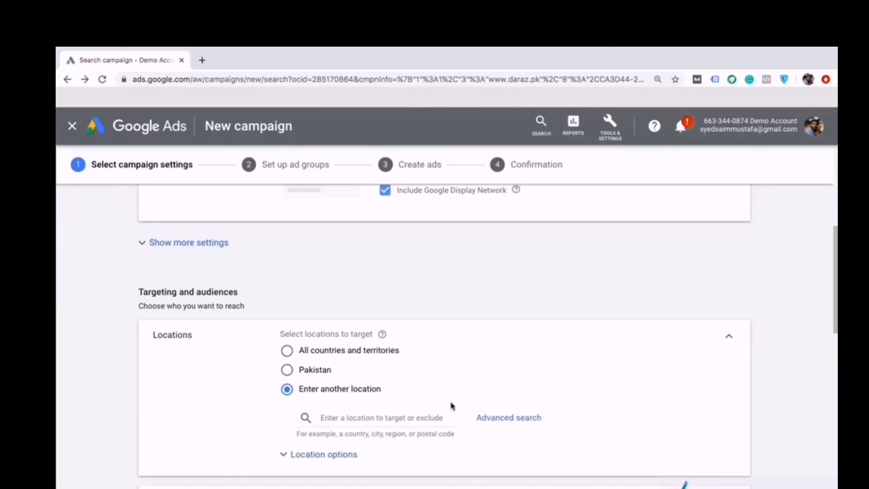
Target the country Pakistan as a campaign location.
click(417, 418)
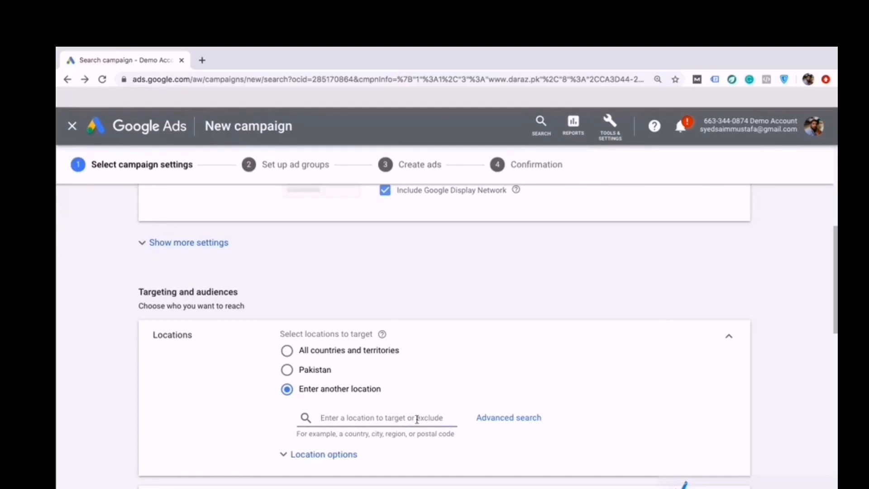
text(pakistan)
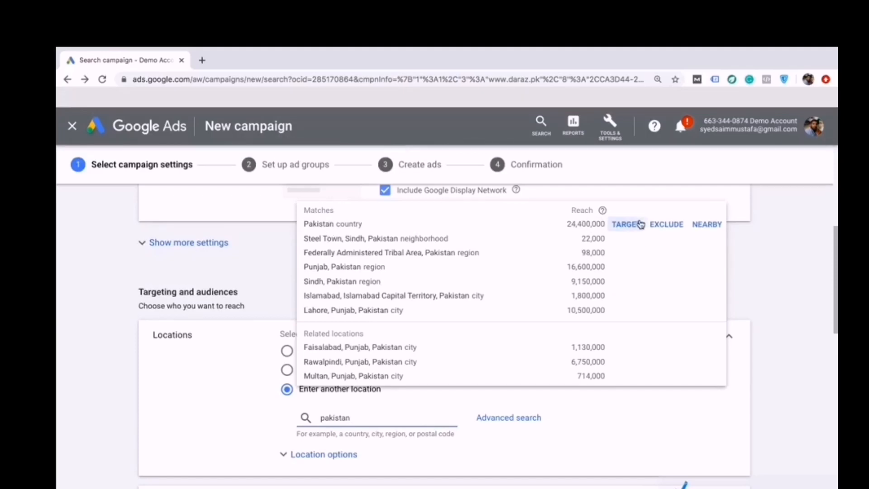
click(638, 224)
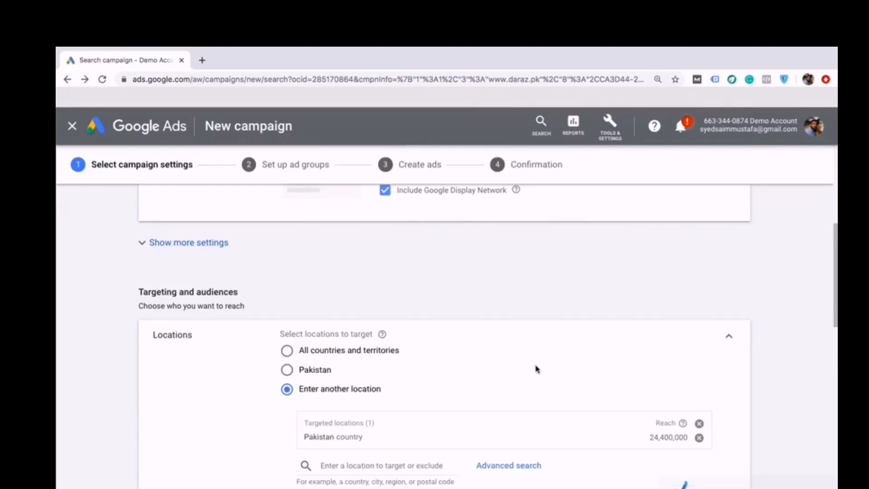
Exclude the city Karachi, Sindh, Pakistan from the campaign's locations.
scroll(536, 369, down, 1)
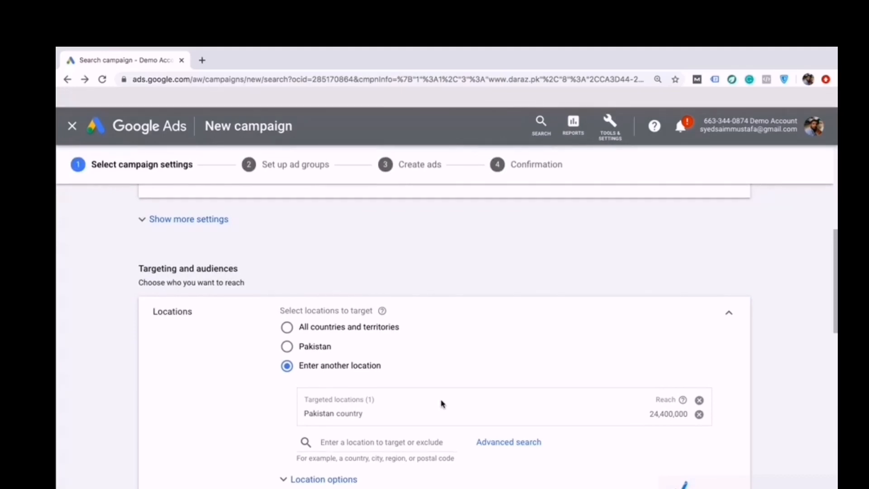
click(415, 442)
text(karac)
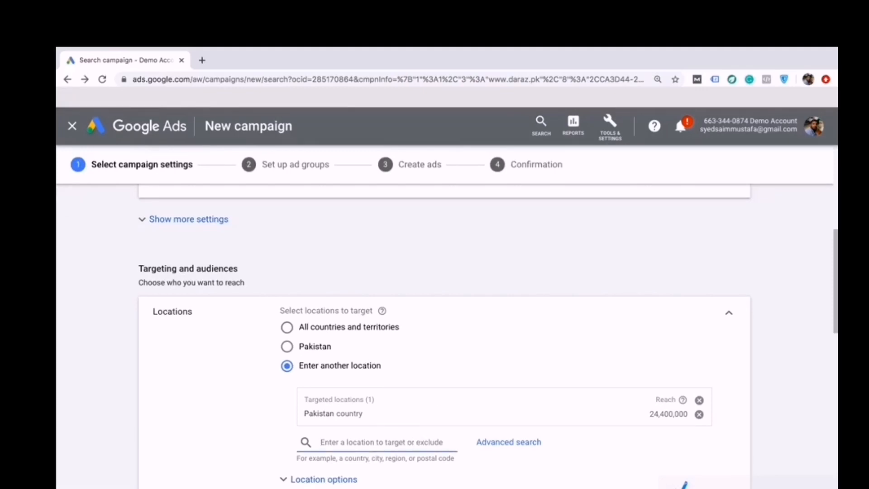
text(hi)
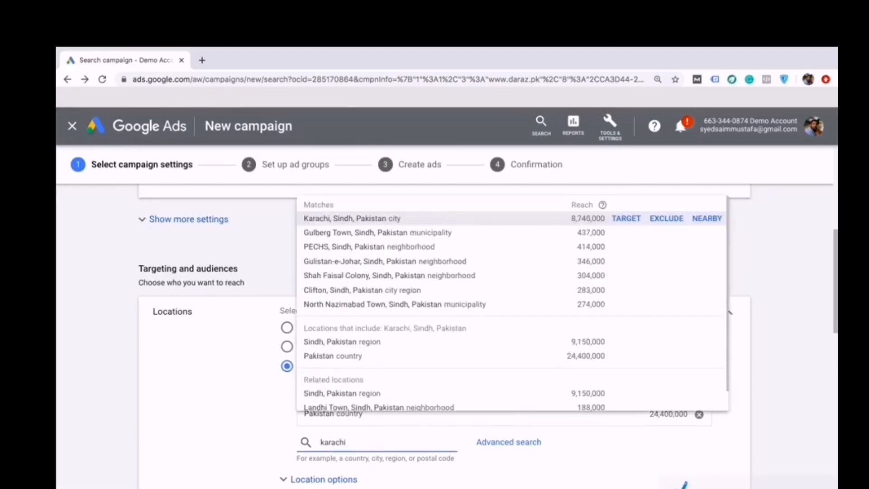
click(666, 218)
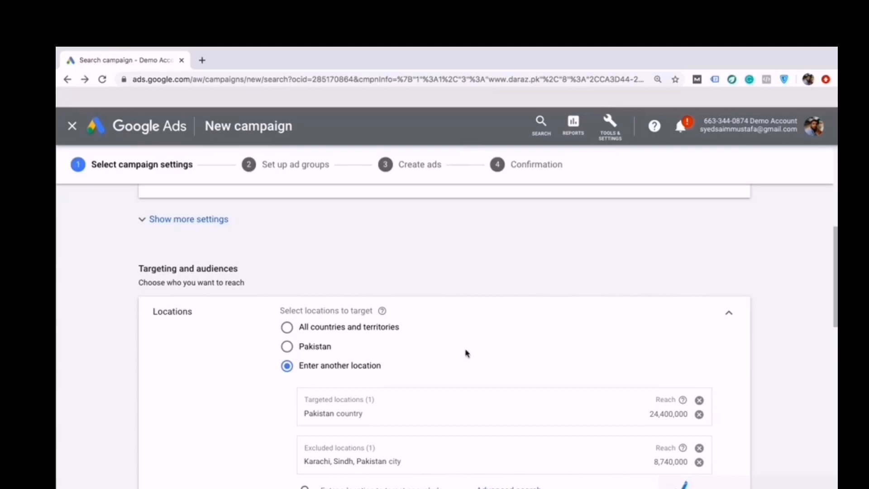
scroll(466, 351, down, 1)
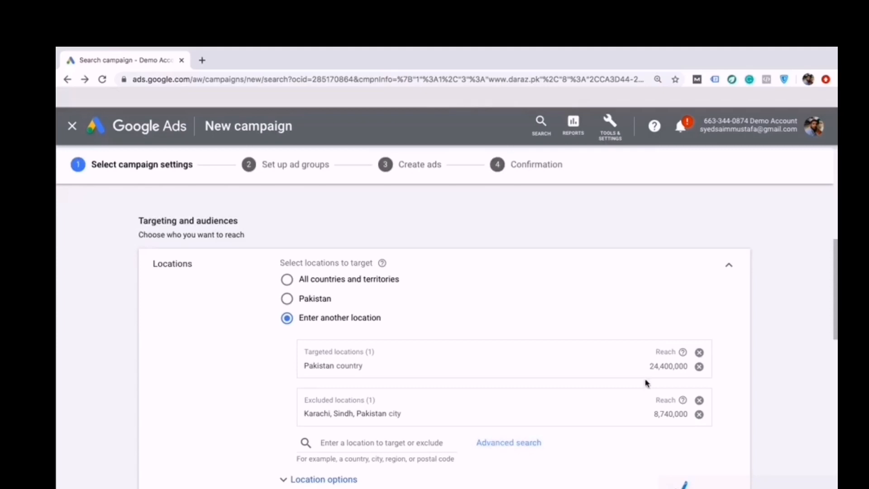
Clear all targeted and excluded locations, and open the advanced location search and cancel it.
click(700, 352)
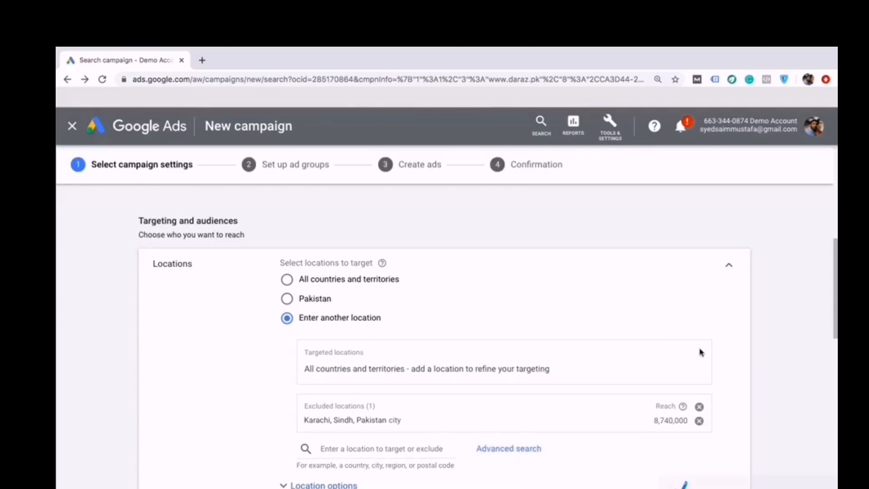
click(702, 407)
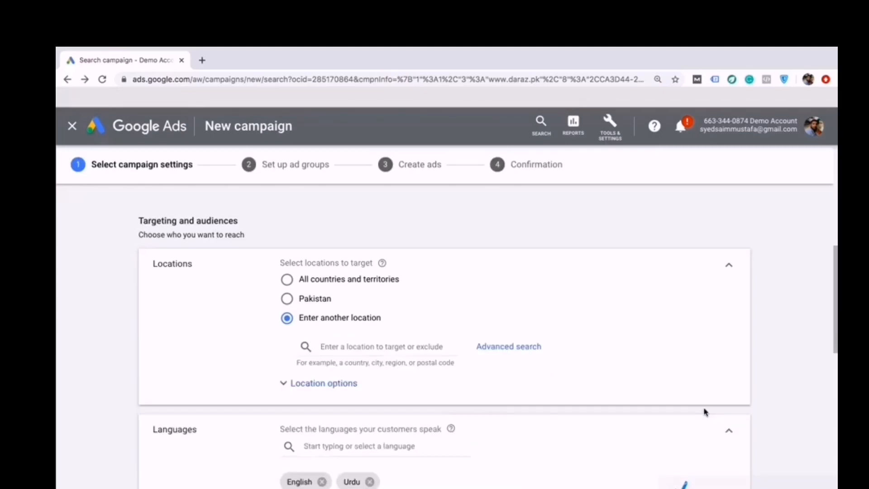
click(520, 349)
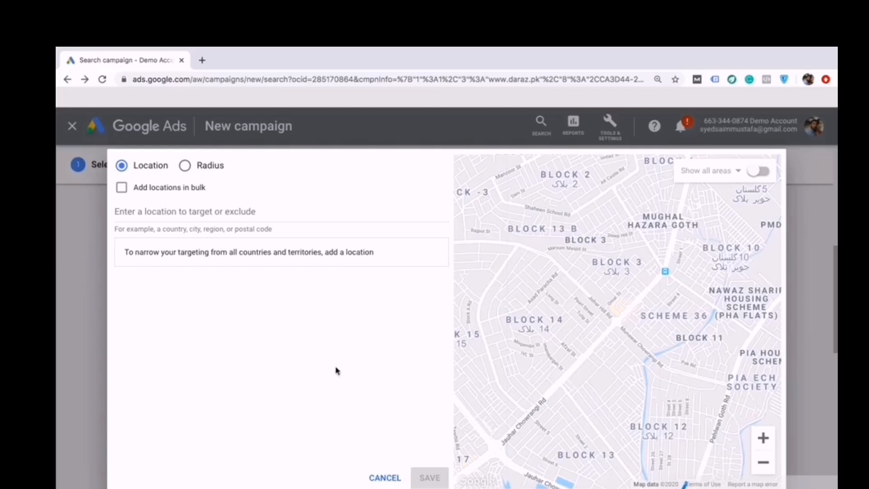
click(387, 477)
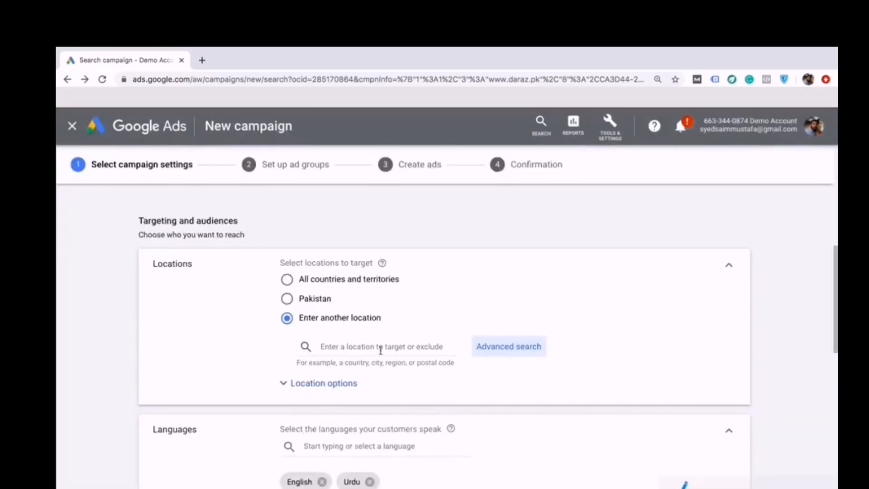
Target the Pakistani cities Karachi, Lahore and Islamabad, and clear the whole list of targeted locations.
click(381, 350)
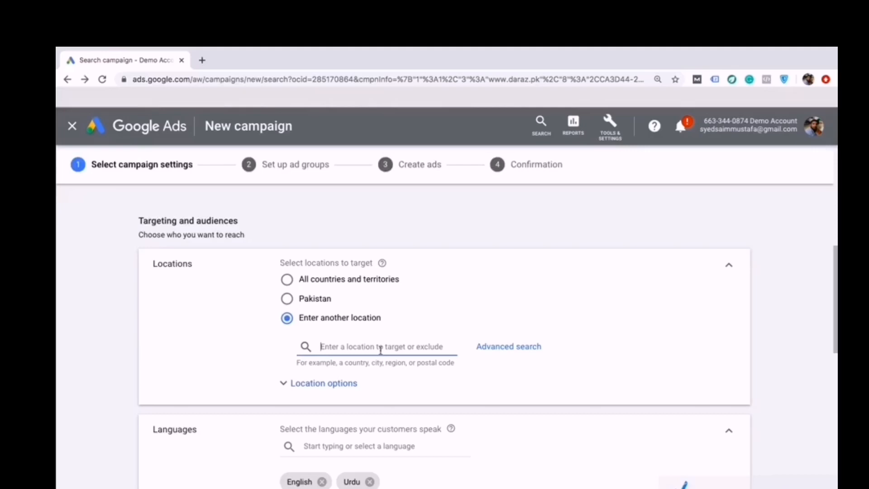
text(karachi)
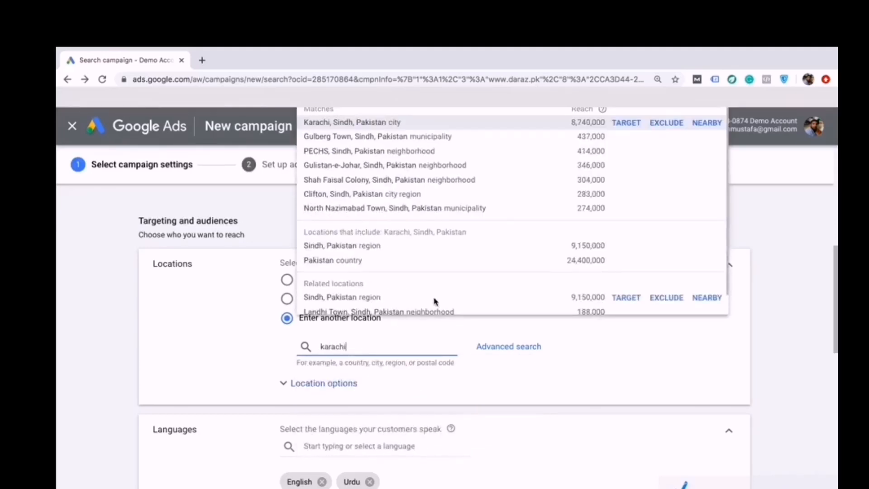
click(625, 123)
click(388, 394)
text(lahore)
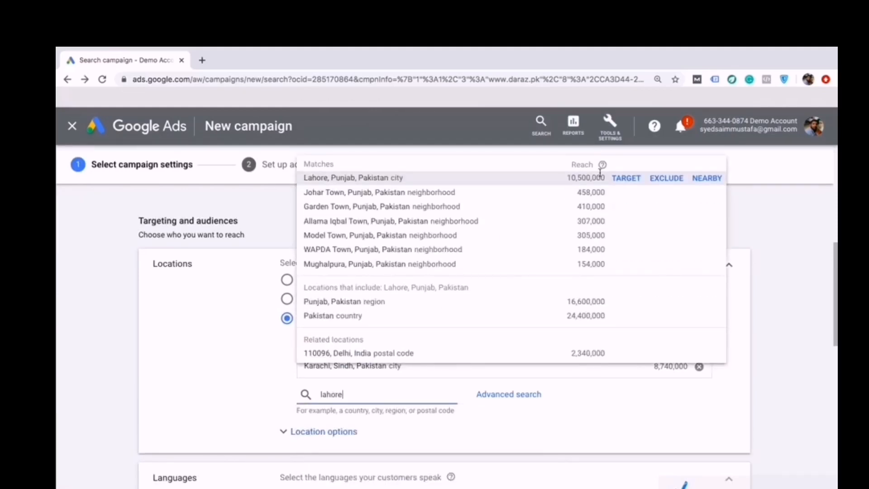
click(625, 180)
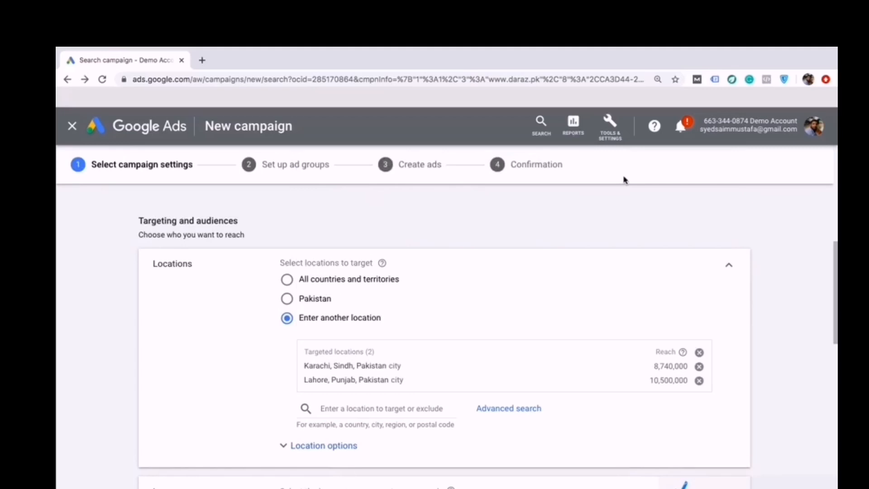
click(371, 412)
text(islam)
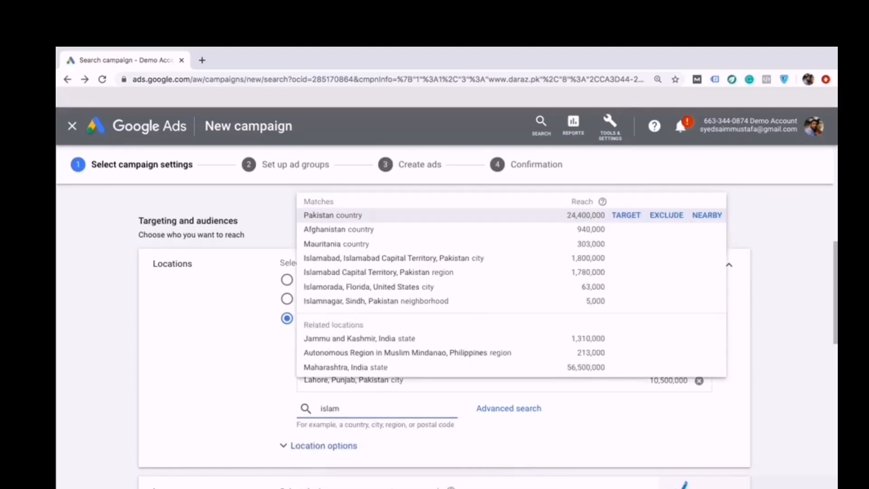
text(a)
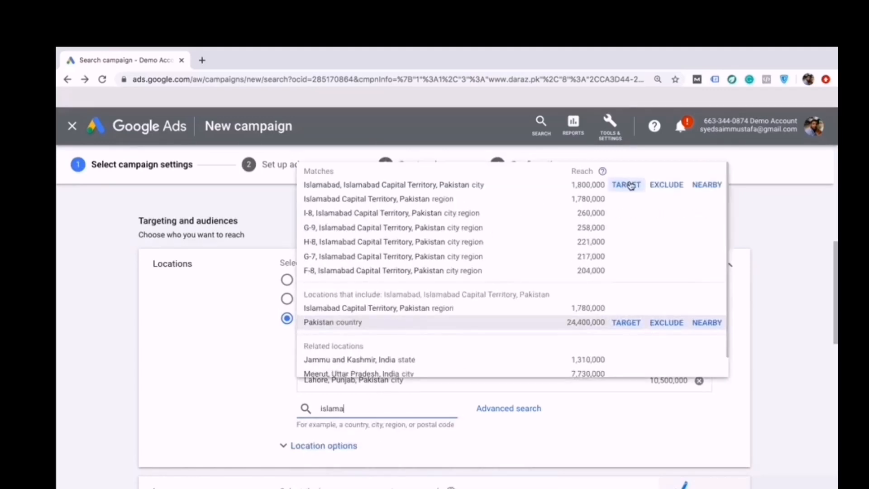
click(628, 183)
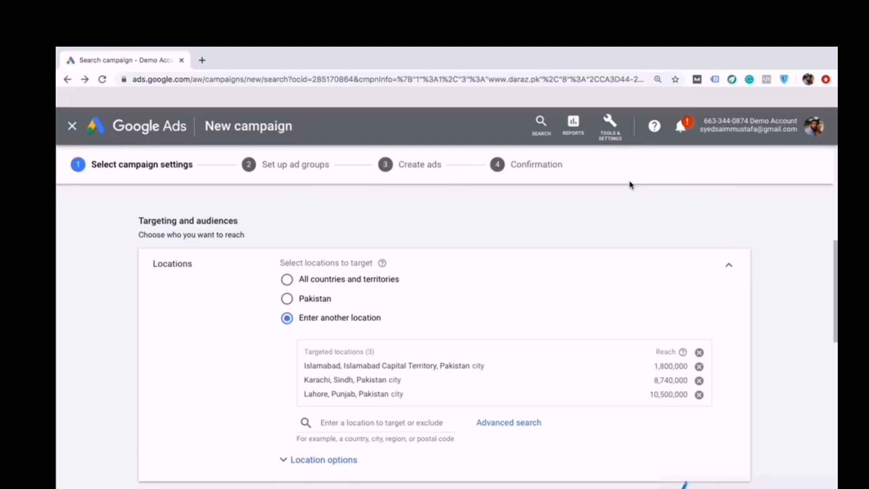
click(699, 352)
Enable adding locations in bulk in the advanced location search, and copy the city names in A1:A10 of the Excel sheet.
click(535, 345)
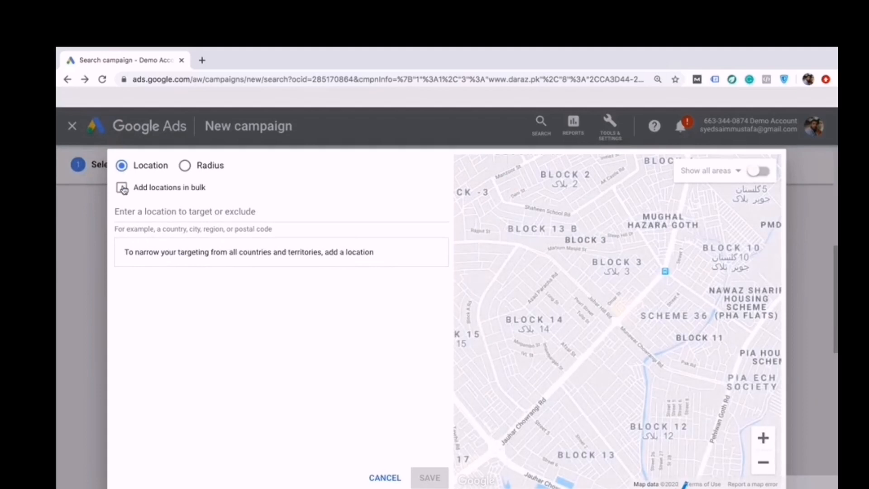
click(122, 189)
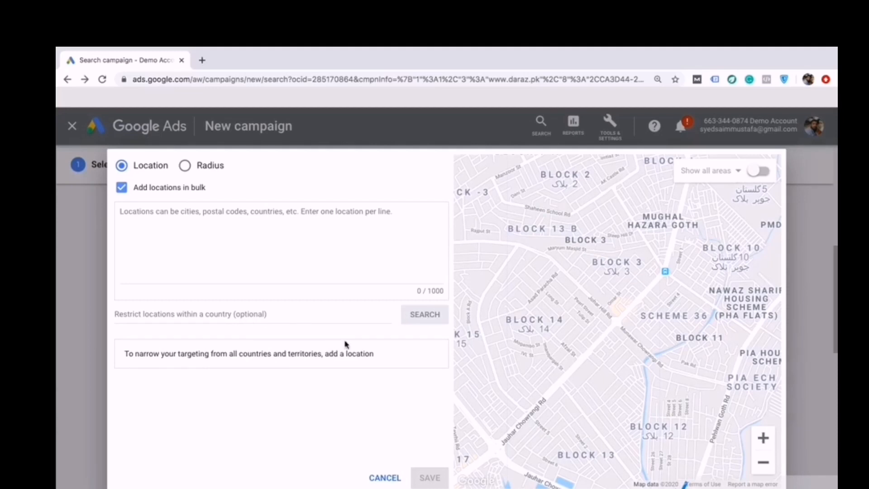
key(ctrl+Right)
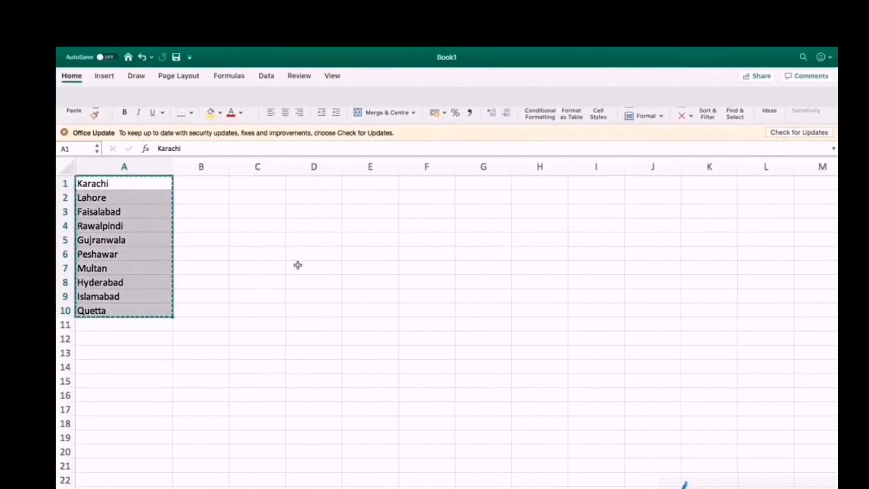
click(219, 228)
drag(143, 186, 155, 310)
key(super+c)
key(ctrl+Left)
Paste the copied city list from Karachi to Quetta into the bulk locations box and search for matches.
click(163, 244)
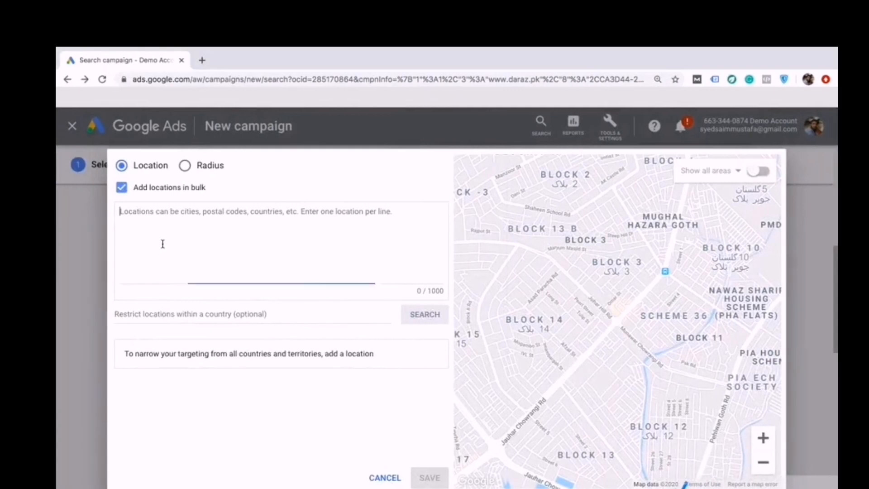
key(super+v)
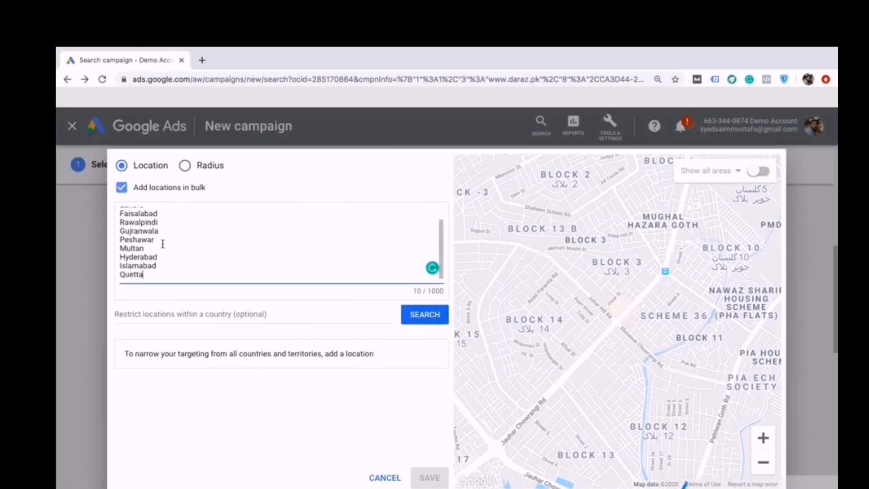
click(416, 313)
scroll(237, 381, down, 3)
scroll(237, 381, up, 3)
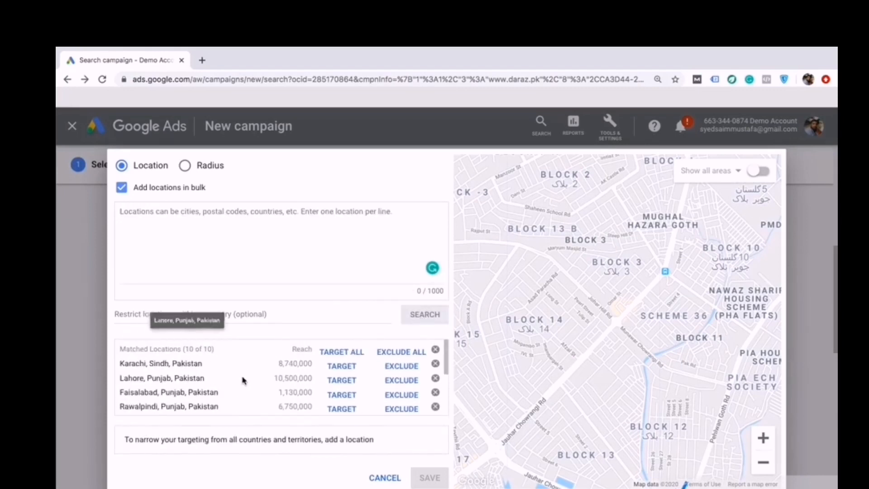
Target all matched locations at once, save the selection and review the campaign's targeted locations list.
click(350, 353)
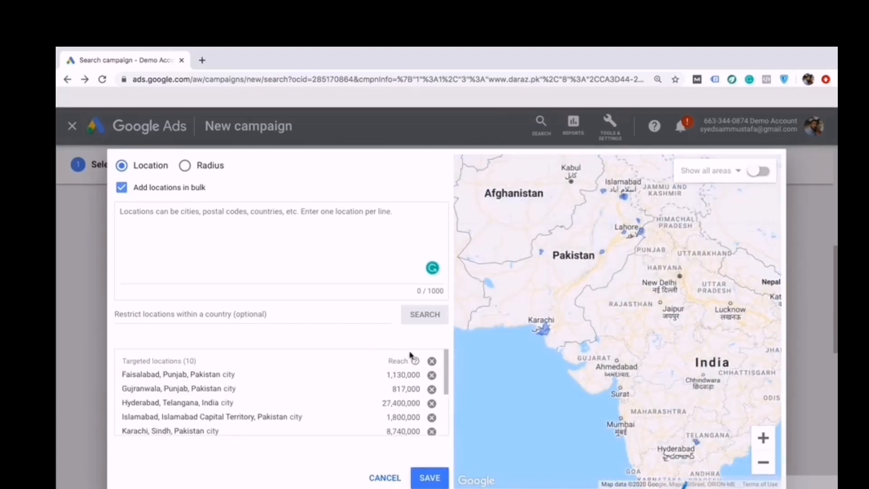
mouse_move(415, 362)
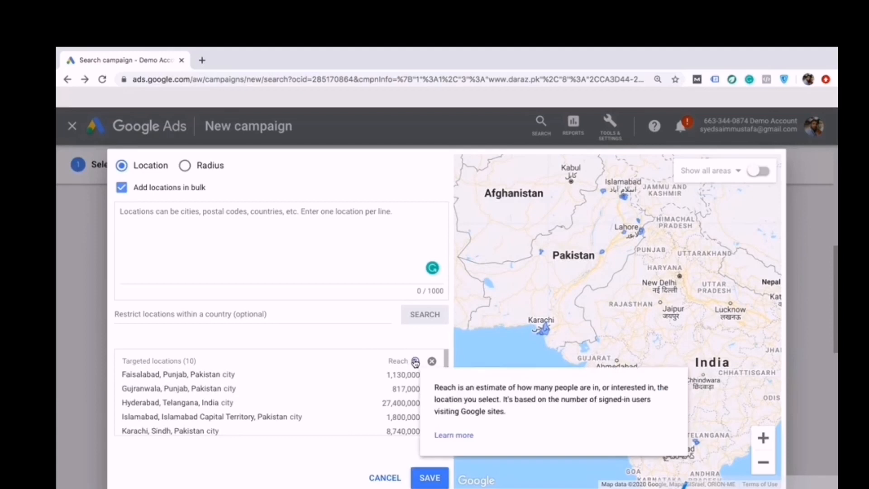
click(427, 476)
scroll(480, 376, down, 5)
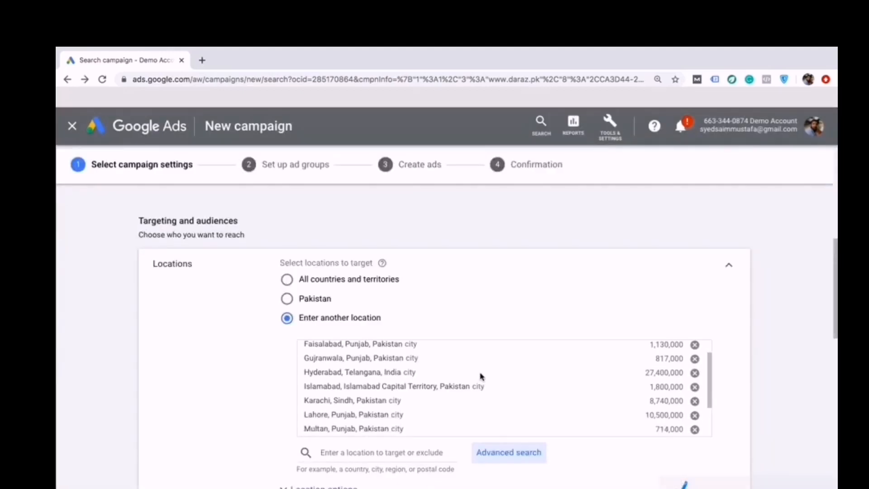
scroll(481, 376, up, 1)
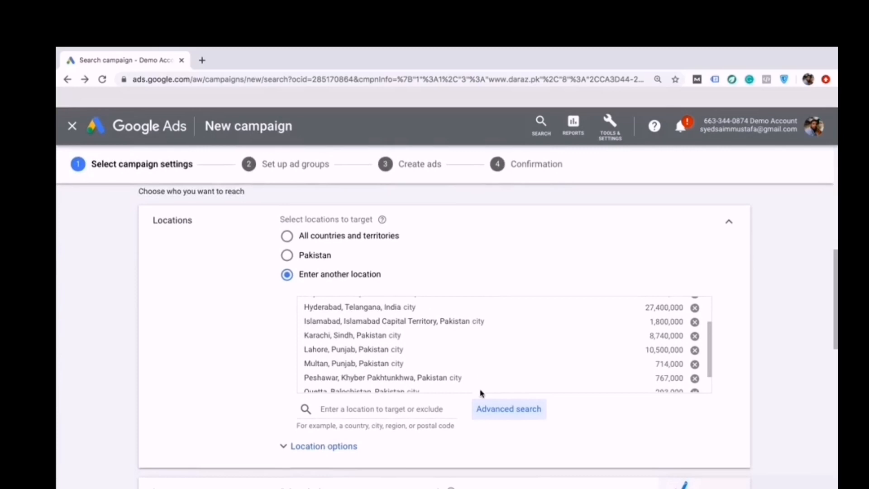
scroll(483, 404, up, 3)
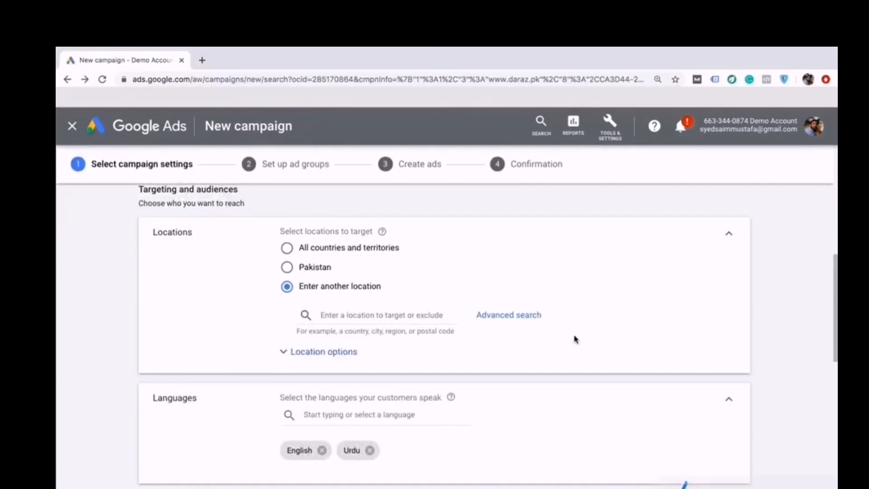
Use the radius option of the advanced location search to target 20 mi around Singapore Plaza, Bank Road, Rawalpindi.
click(489, 315)
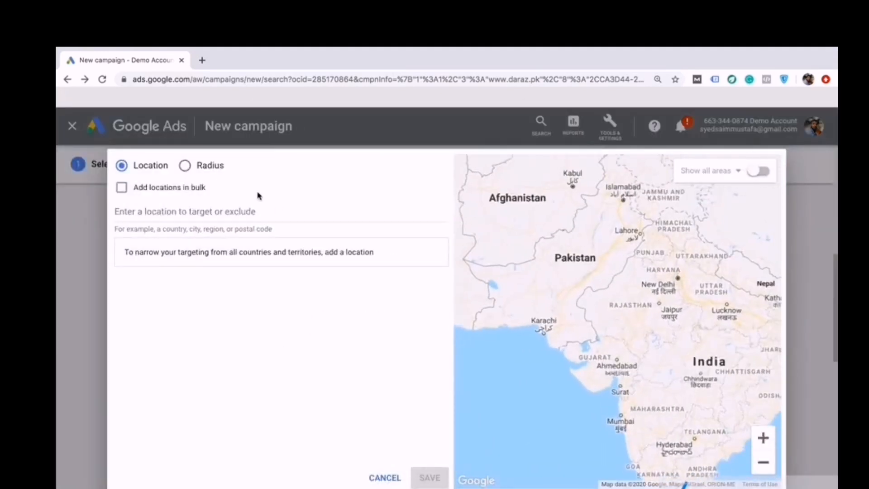
click(204, 167)
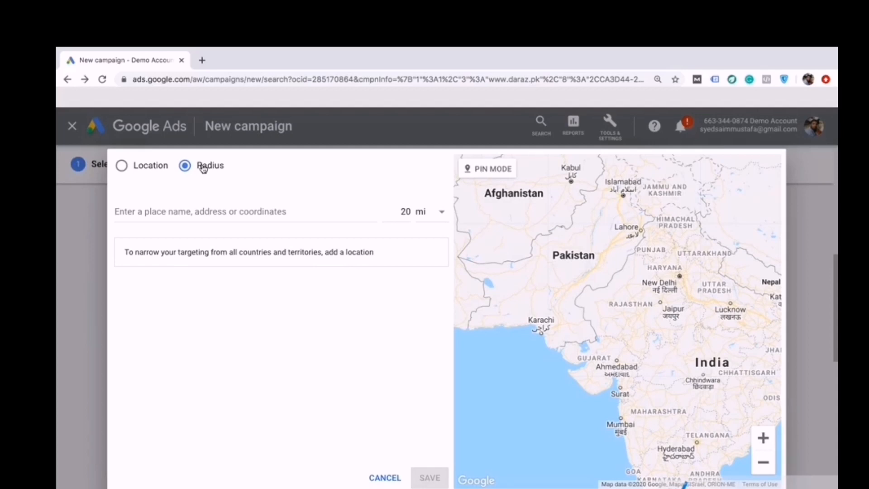
click(180, 212)
text(singapore pla)
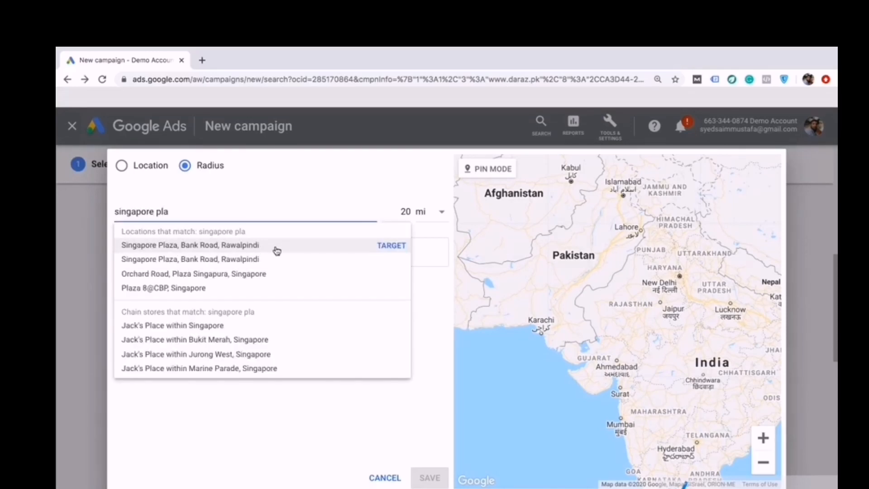
click(399, 246)
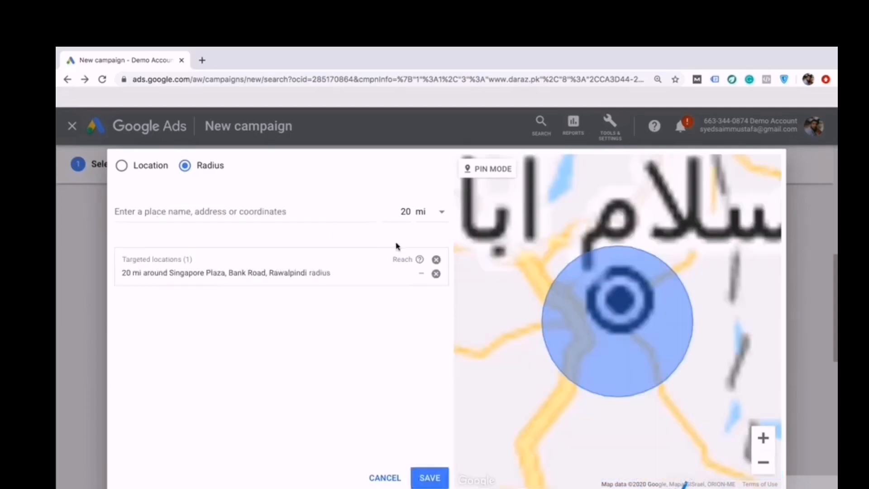
Set the target radius around Singapore Plaza in Rawalpindi to 5 km.
click(366, 273)
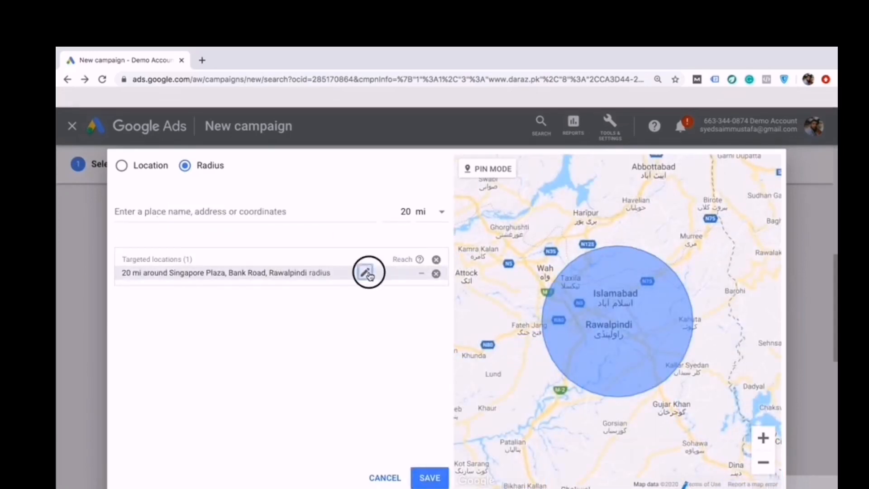
click(414, 297)
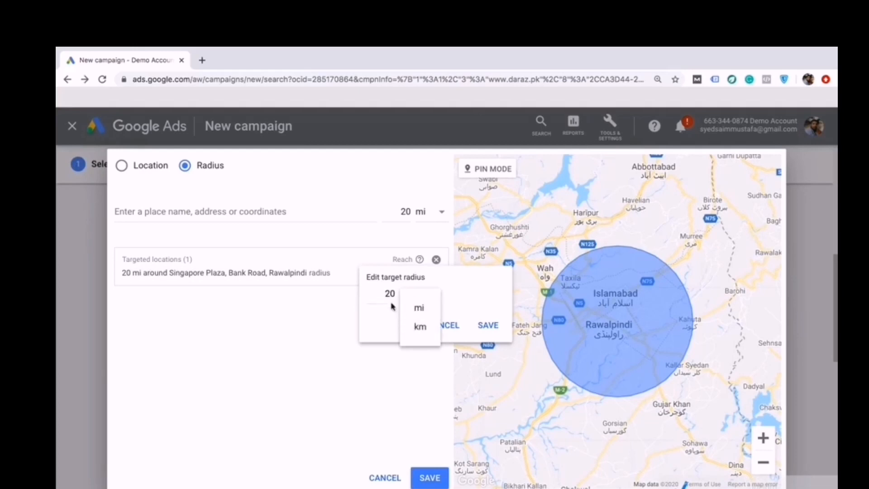
click(419, 326)
double_click(390, 292)
text(5)
click(488, 325)
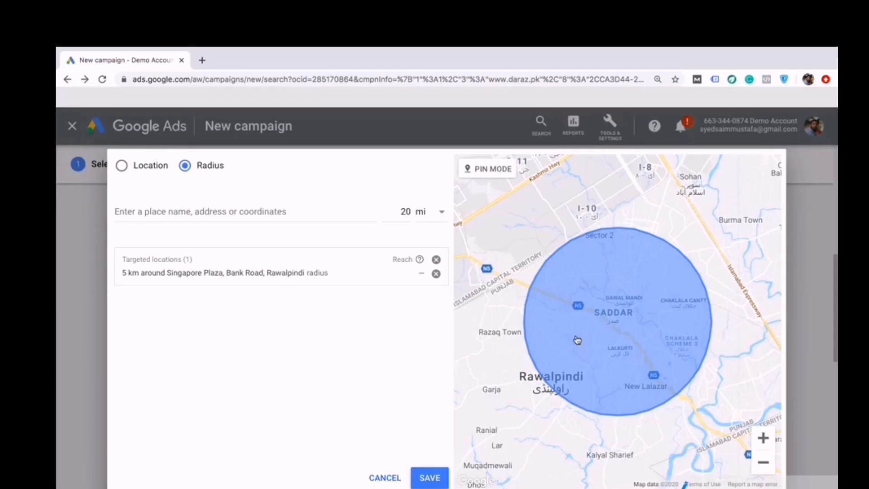
Target 20 mi around Johar Town, Lahore and 20 mi around Gulistan-e-Johar, Karachi.
click(286, 212)
text(johar)
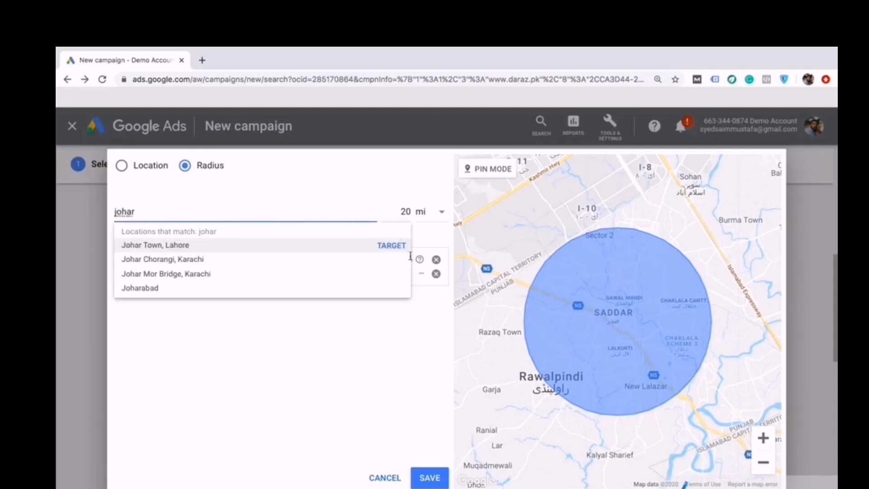
click(392, 245)
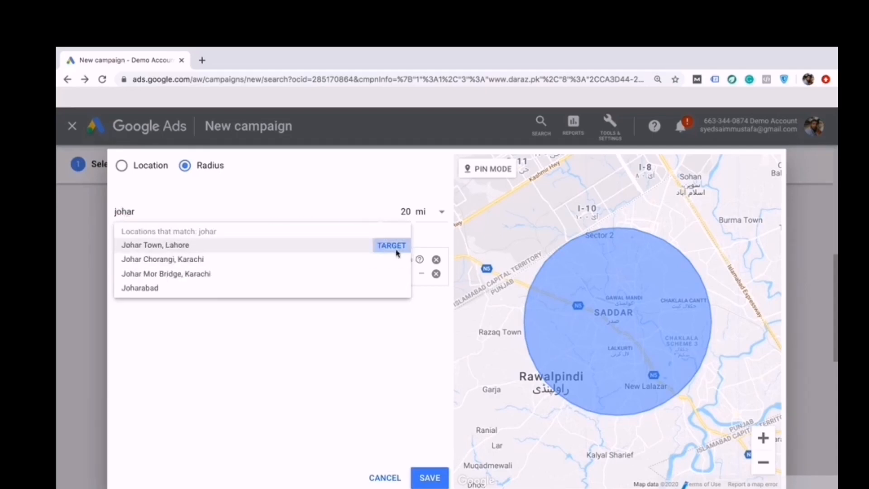
click(254, 209)
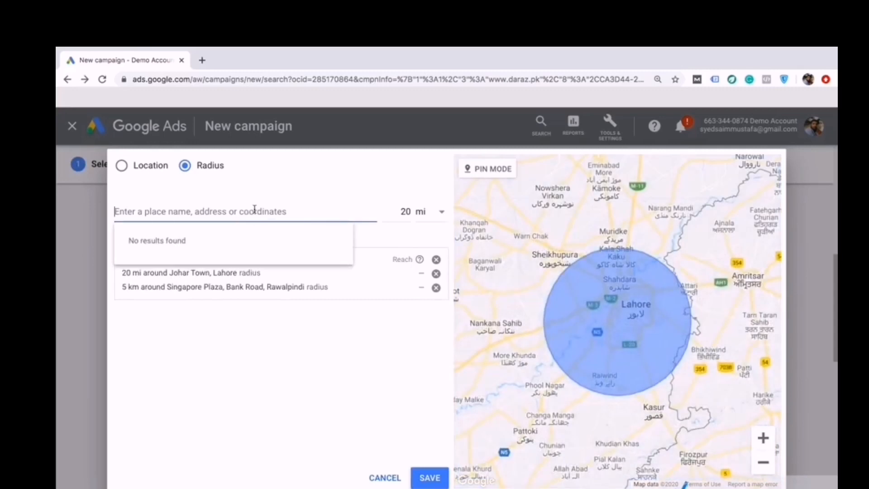
text(gulis)
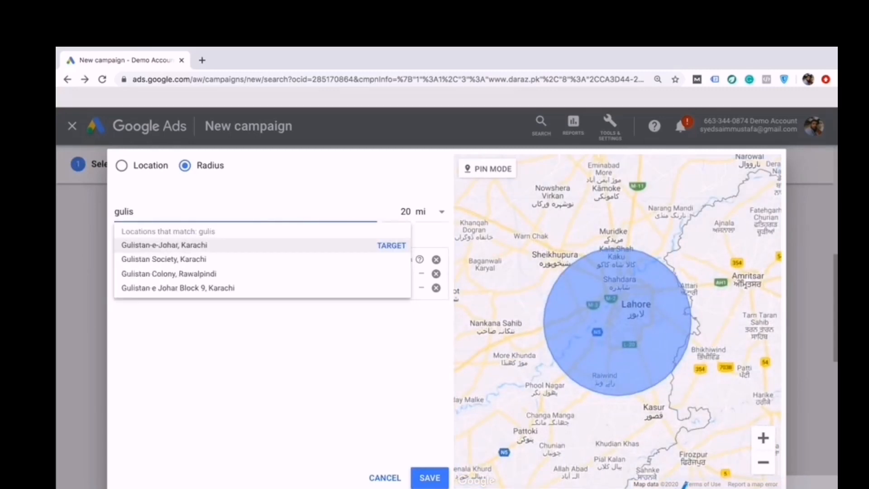
click(390, 246)
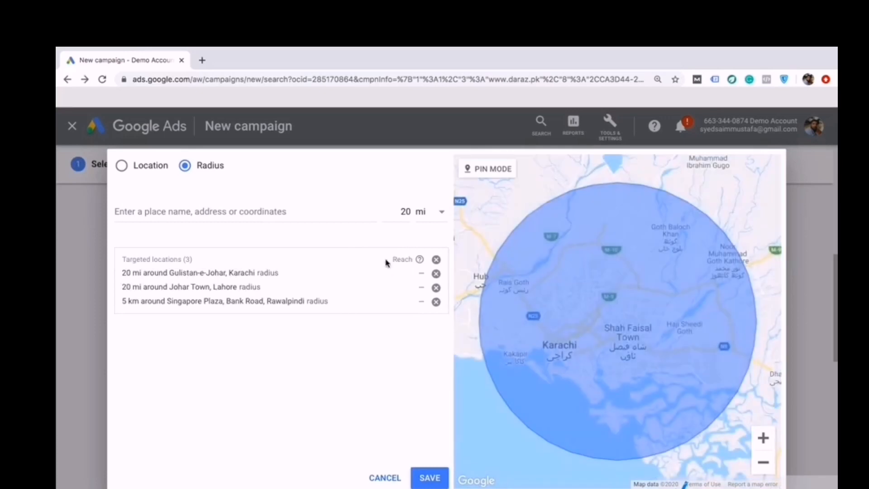
Check the radius editor for Gulistan-e-Johar without changing it, and save the radius targets to the campaign.
click(365, 274)
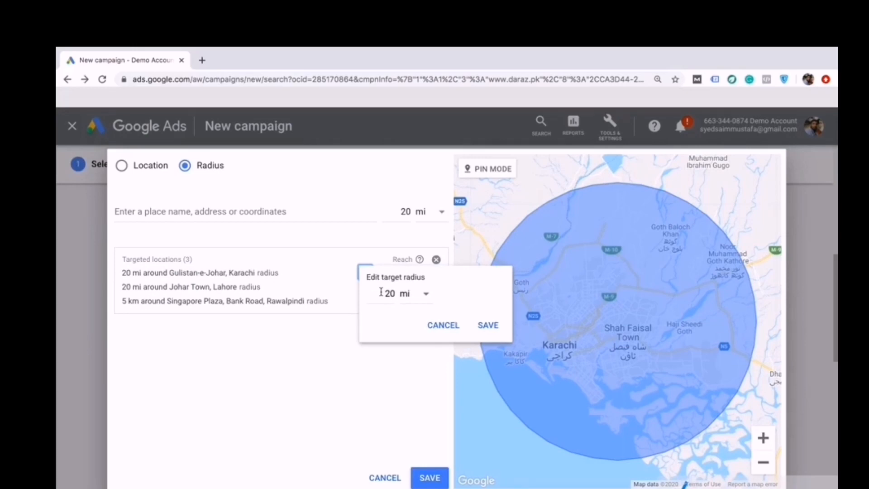
click(374, 398)
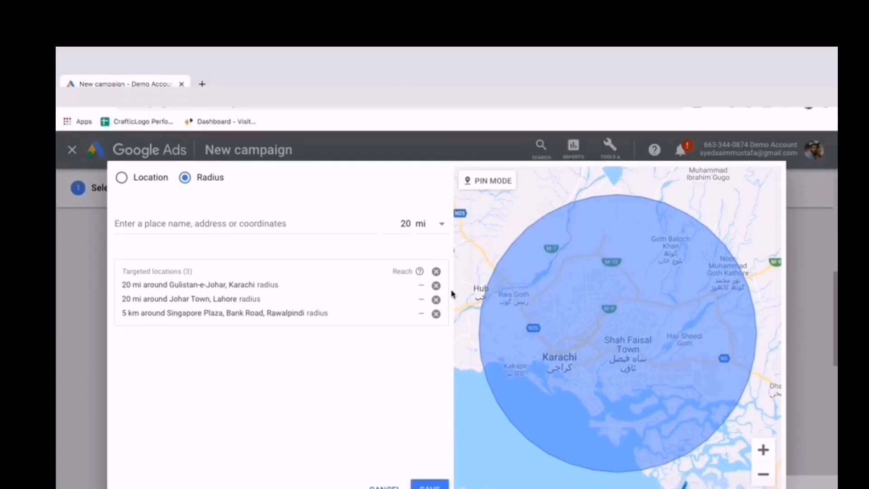
click(425, 476)
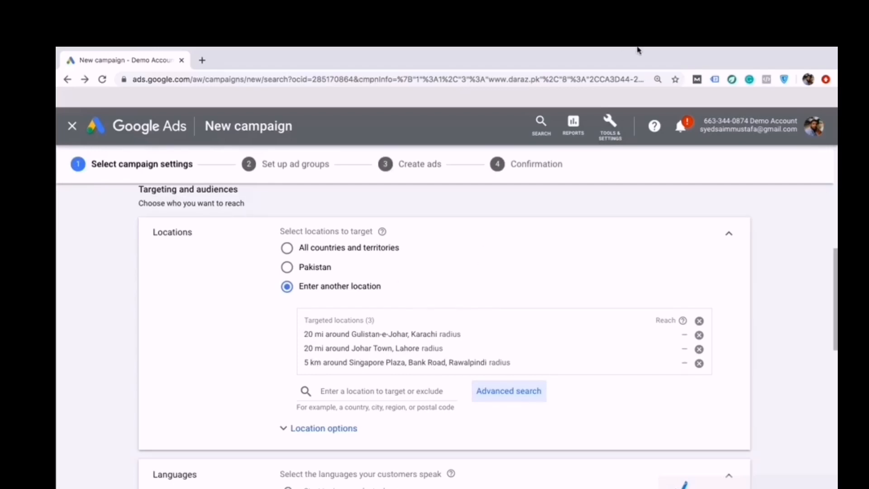
Add Urdu to the campaign's customer languages.
mouse_move(633, 53)
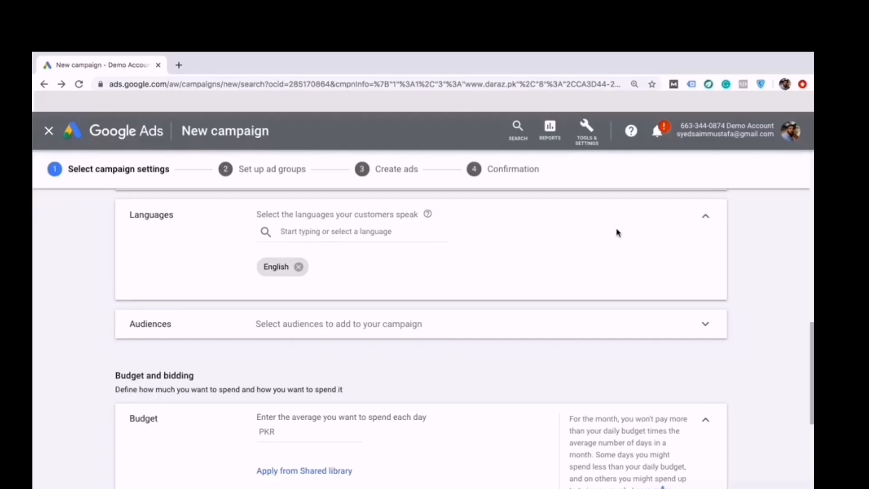
click(409, 232)
text(ur)
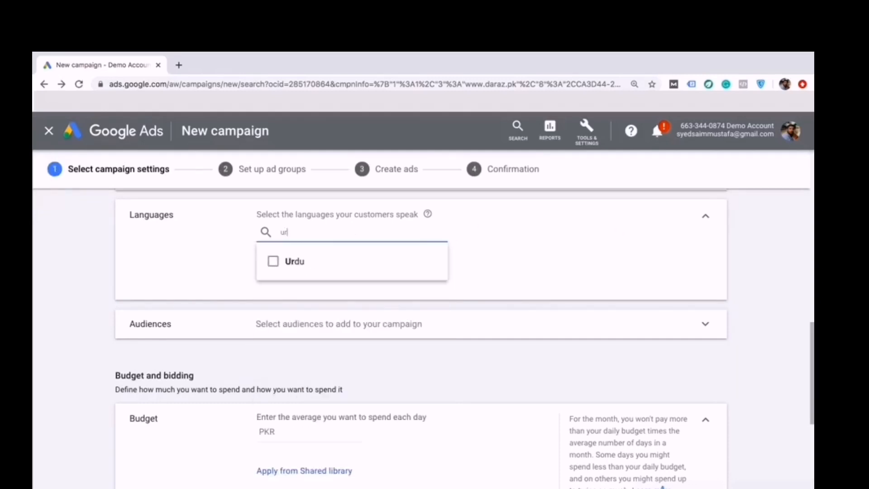
click(334, 257)
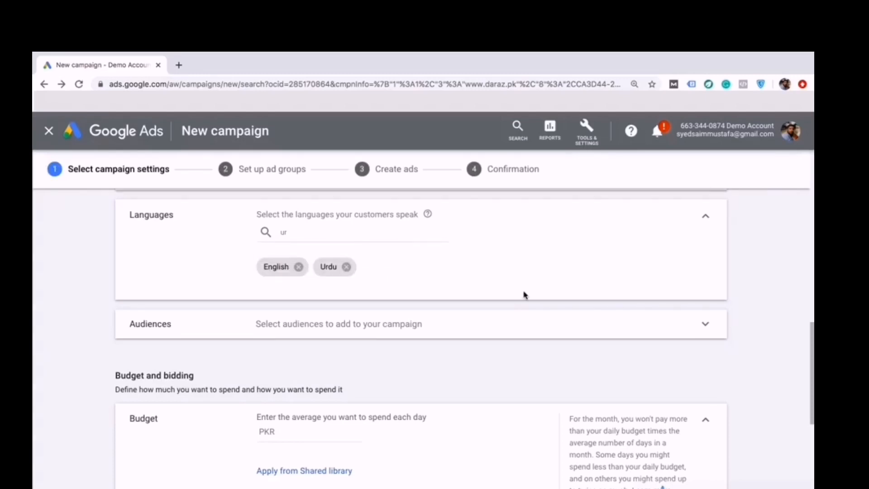
Add French and German to the campaign's customer languages.
click(409, 231)
key(BackSpace)
key(BackSpace)
text(fre)
click(335, 267)
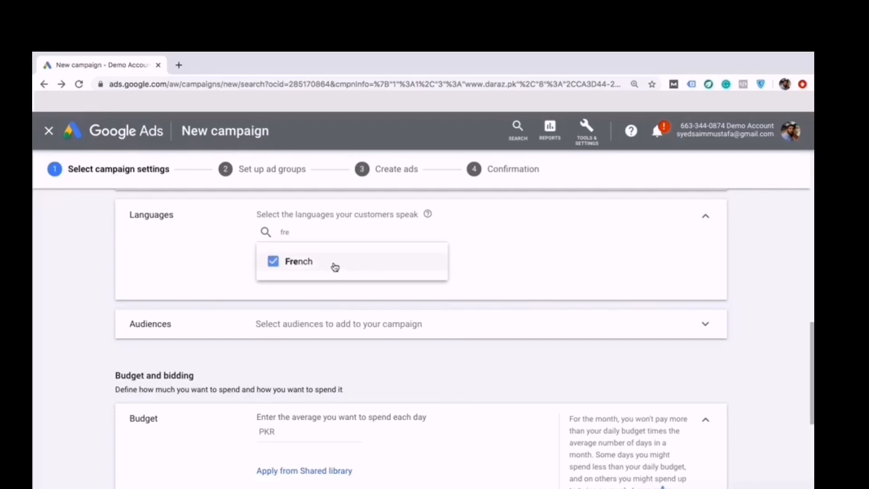
click(345, 232)
key(BackSpace)
key(BackSpace)
key(BackSpace)
text(ge)
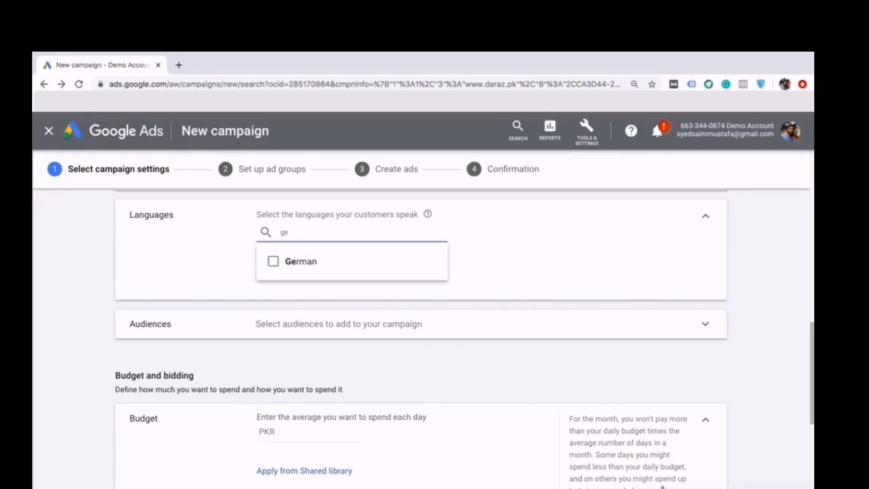
click(300, 262)
click(400, 344)
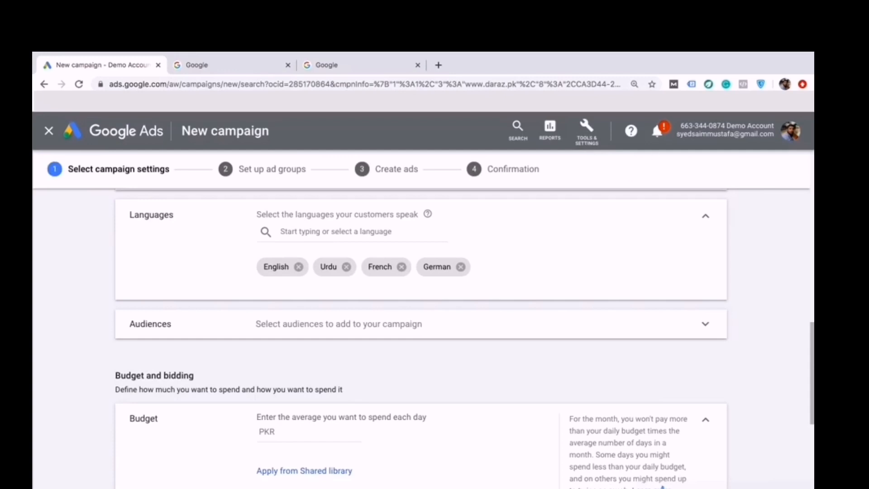
Open the browser settings, search them for "lang" and expand the Language section.
click(803, 84)
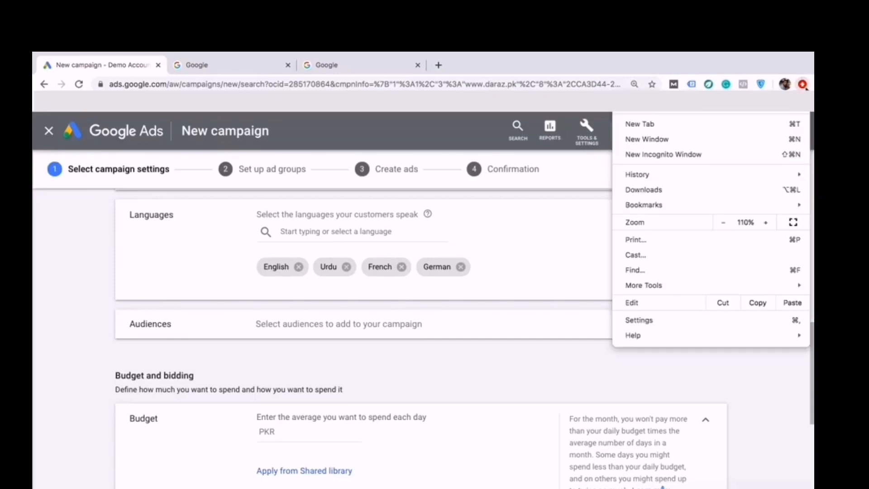
click(659, 321)
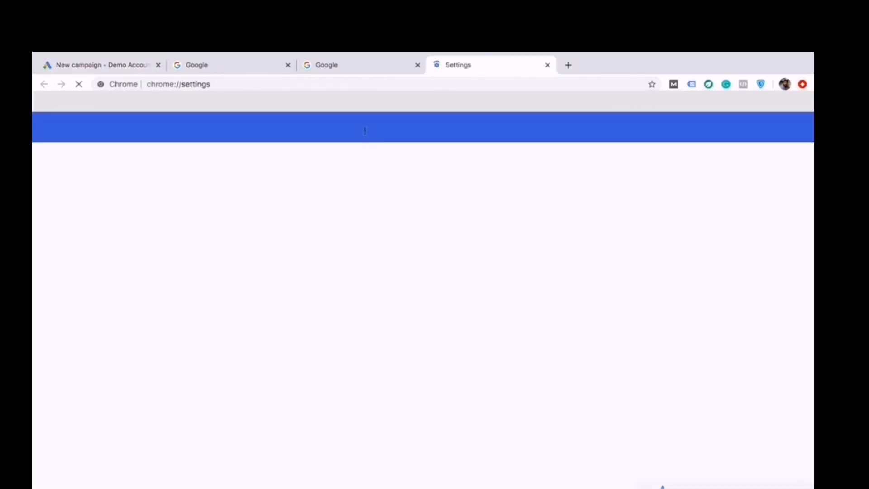
click(363, 135)
text(lang)
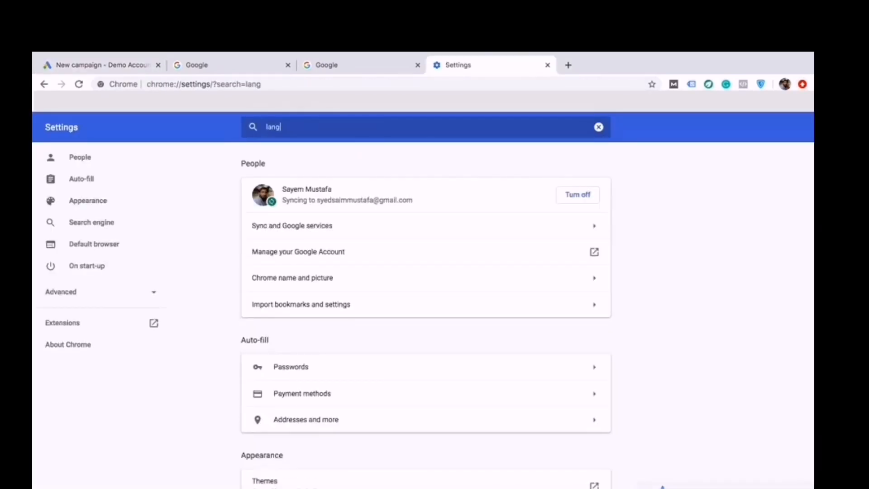
click(312, 192)
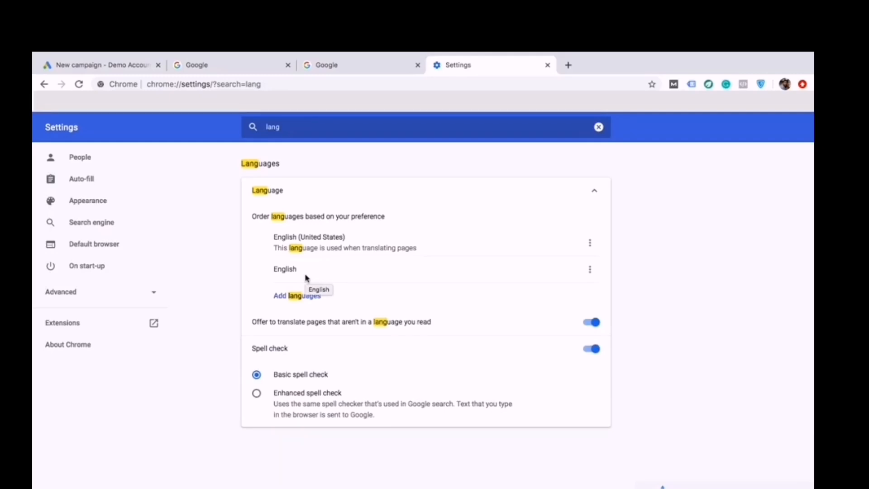
Add Urdu to the browser's list of preferred languages.
click(300, 297)
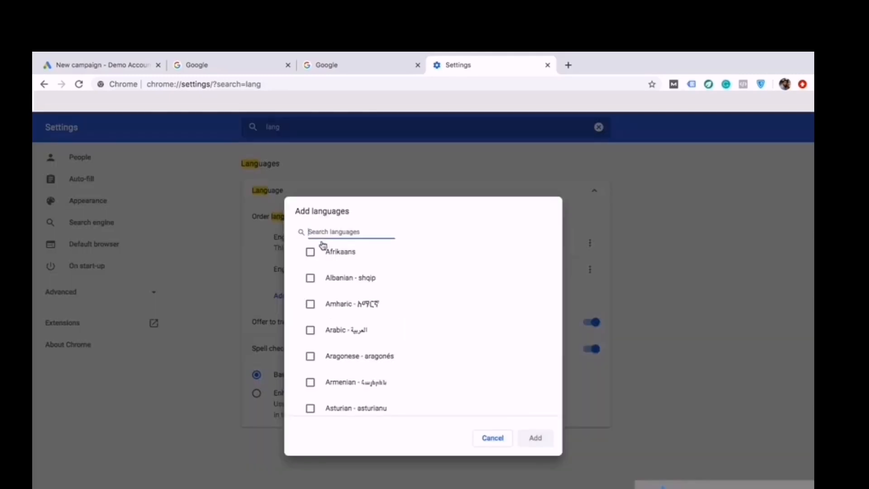
text(urdu)
click(310, 252)
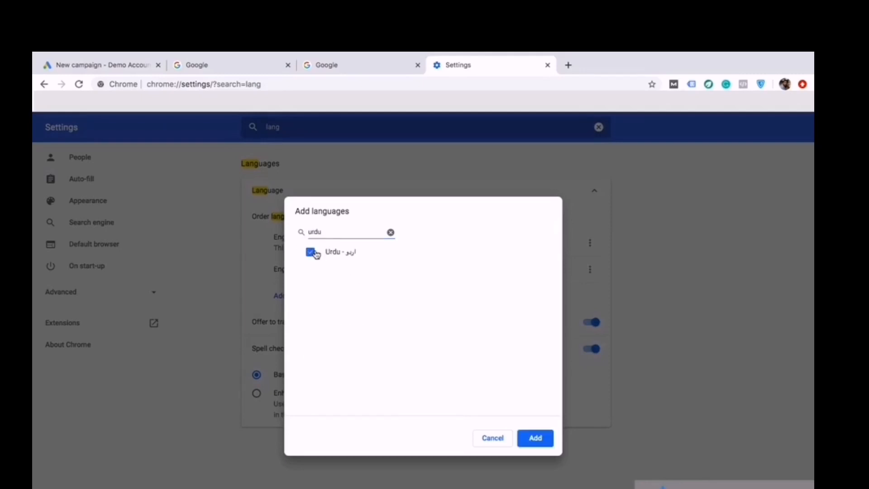
click(534, 438)
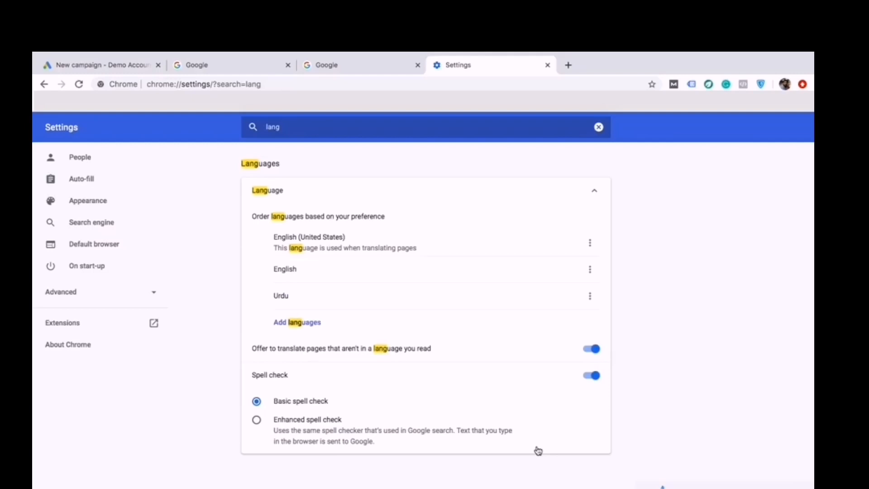
Search Google for "buy shoe" in the first open Google page.
click(203, 72)
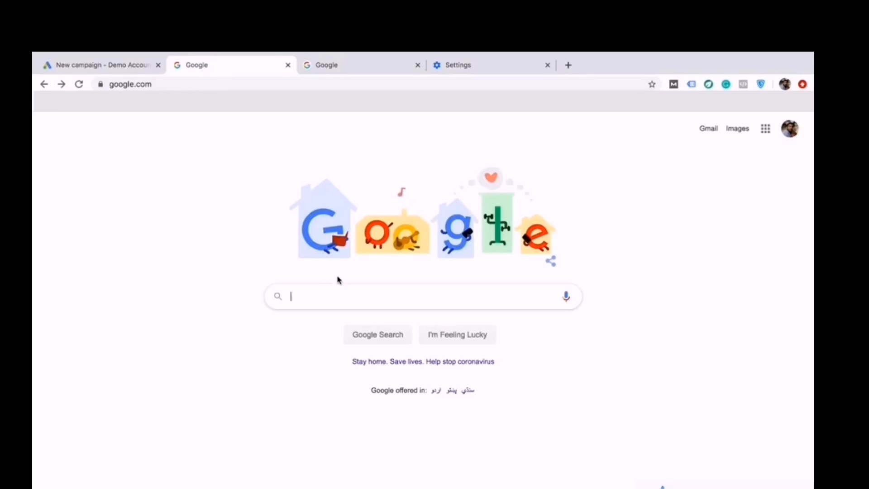
text(online)
key(BackSpace)
key(BackSpace)
key(BackSpace)
key(BackSpace)
key(BackSpace)
key(BackSpace)
key(BackSpace)
text(buy shoe)
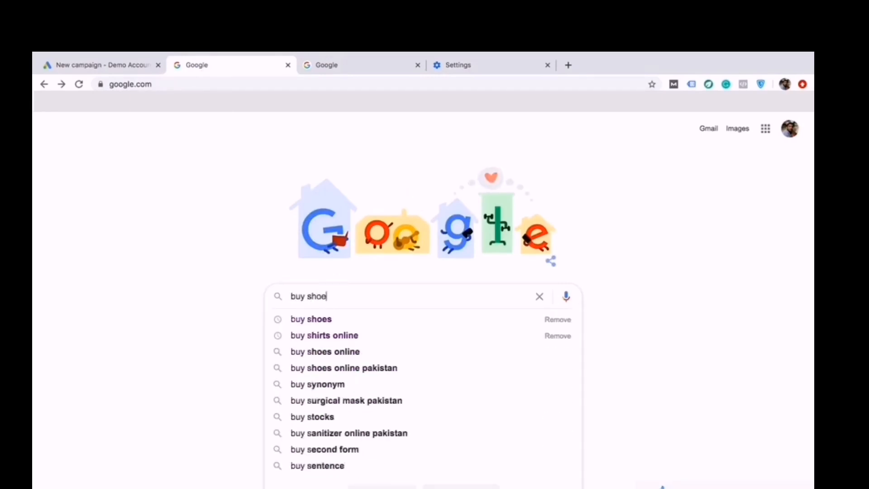
key(Return)
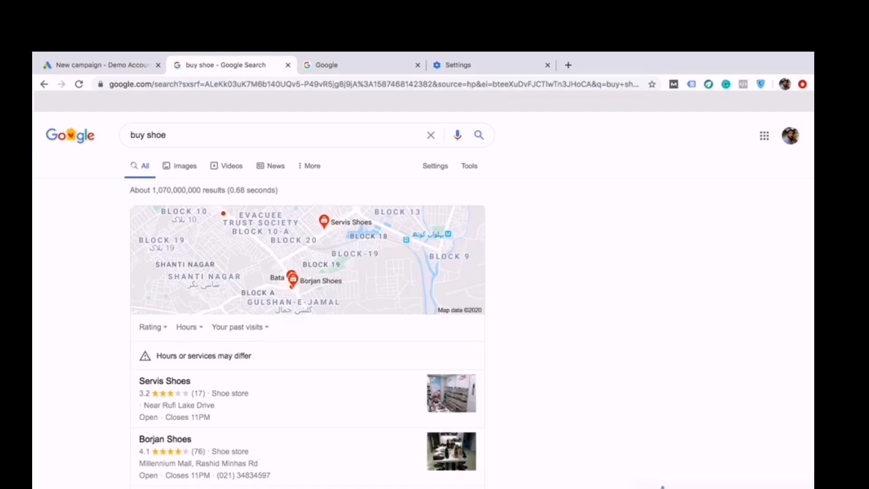
Search Google for the Urdu phrase "جوتے آن لائن" in the other Google page, and return to the Google Ads campaign.
click(372, 64)
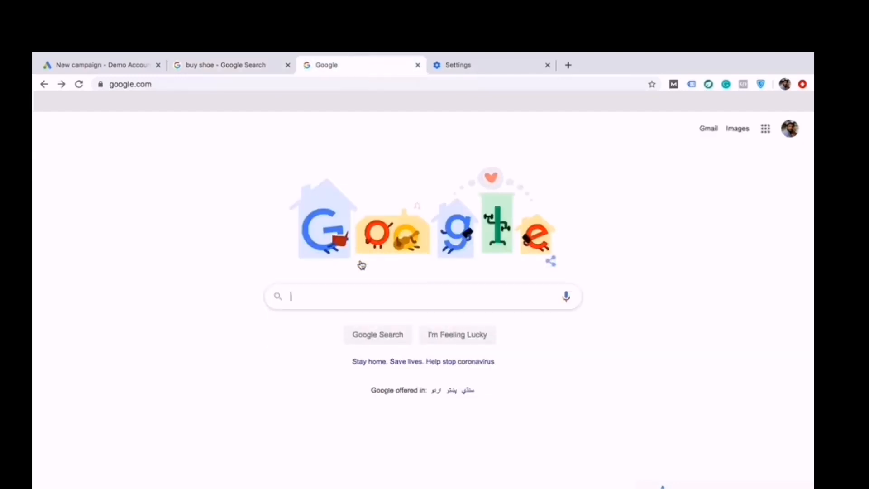
text(جوتے آن لائن)
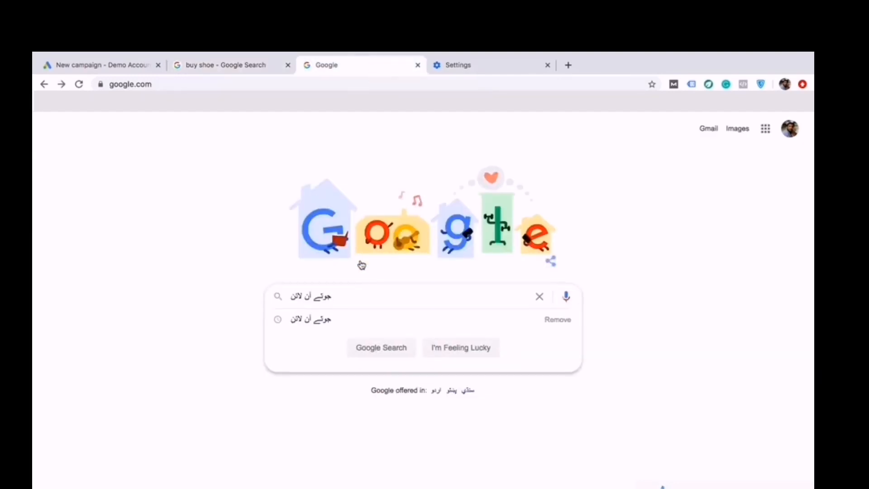
key(Return)
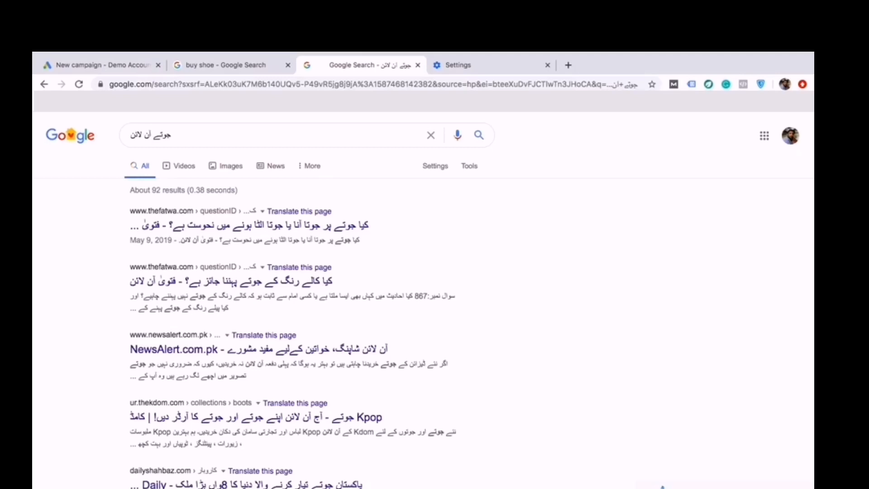
click(120, 67)
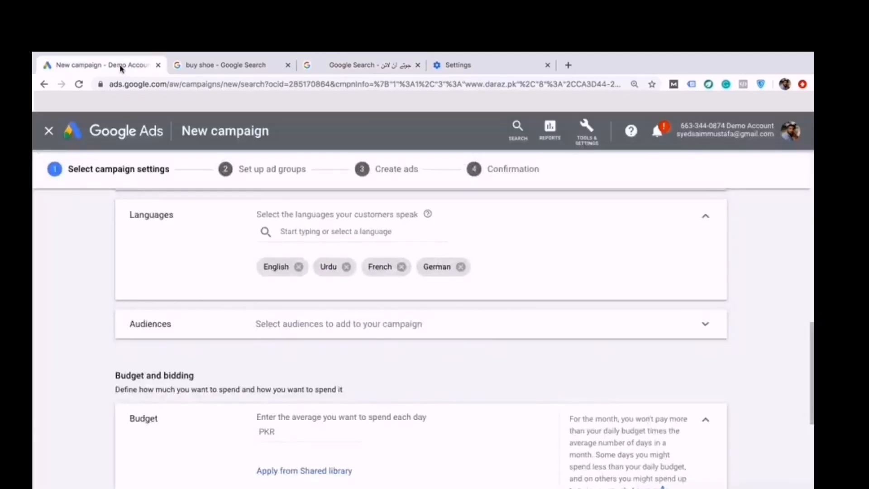